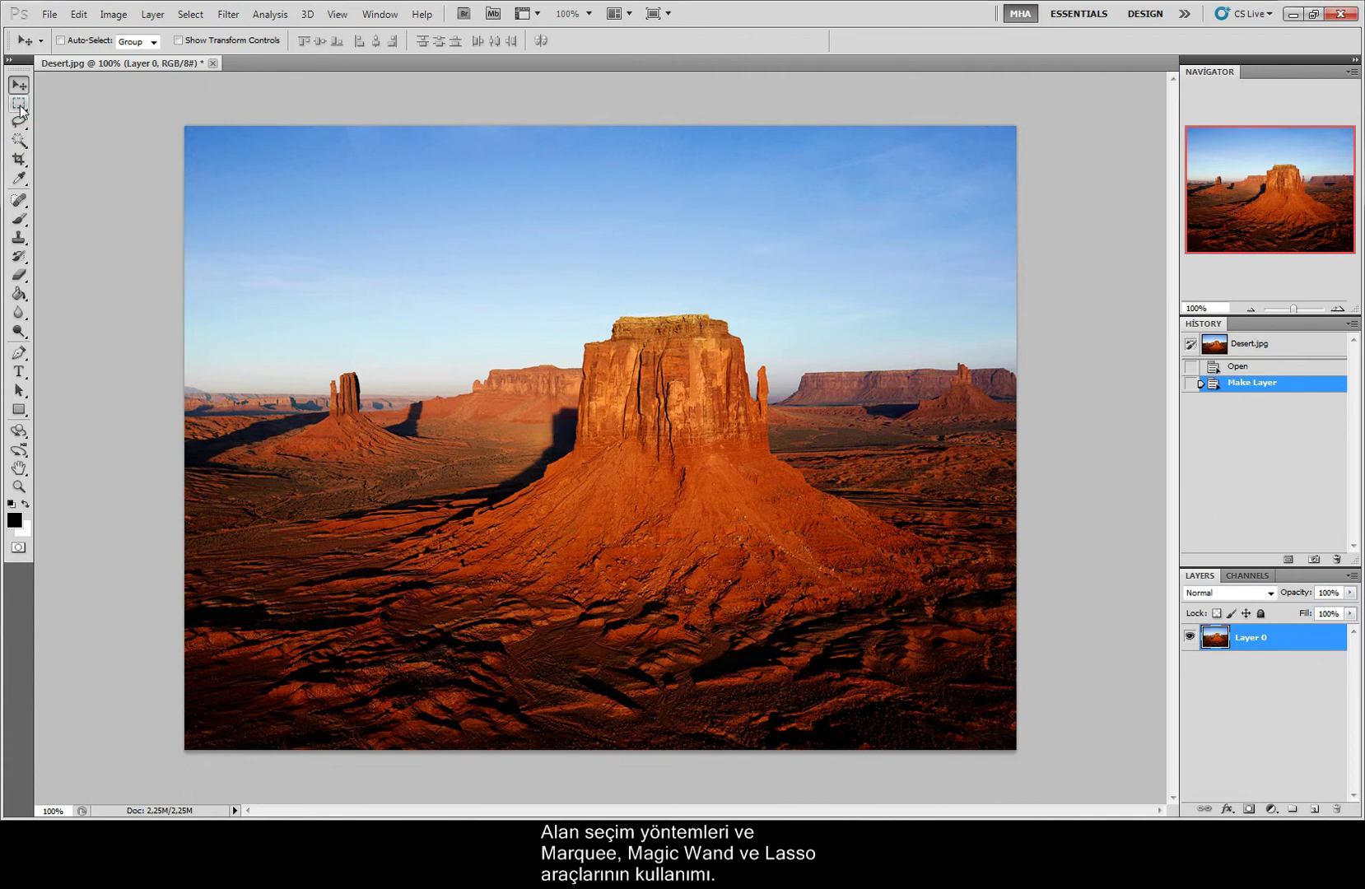
Step: Marquee a rectangle over the sky and left half of the butte, test-delete its pixels, then undo
click(19, 104)
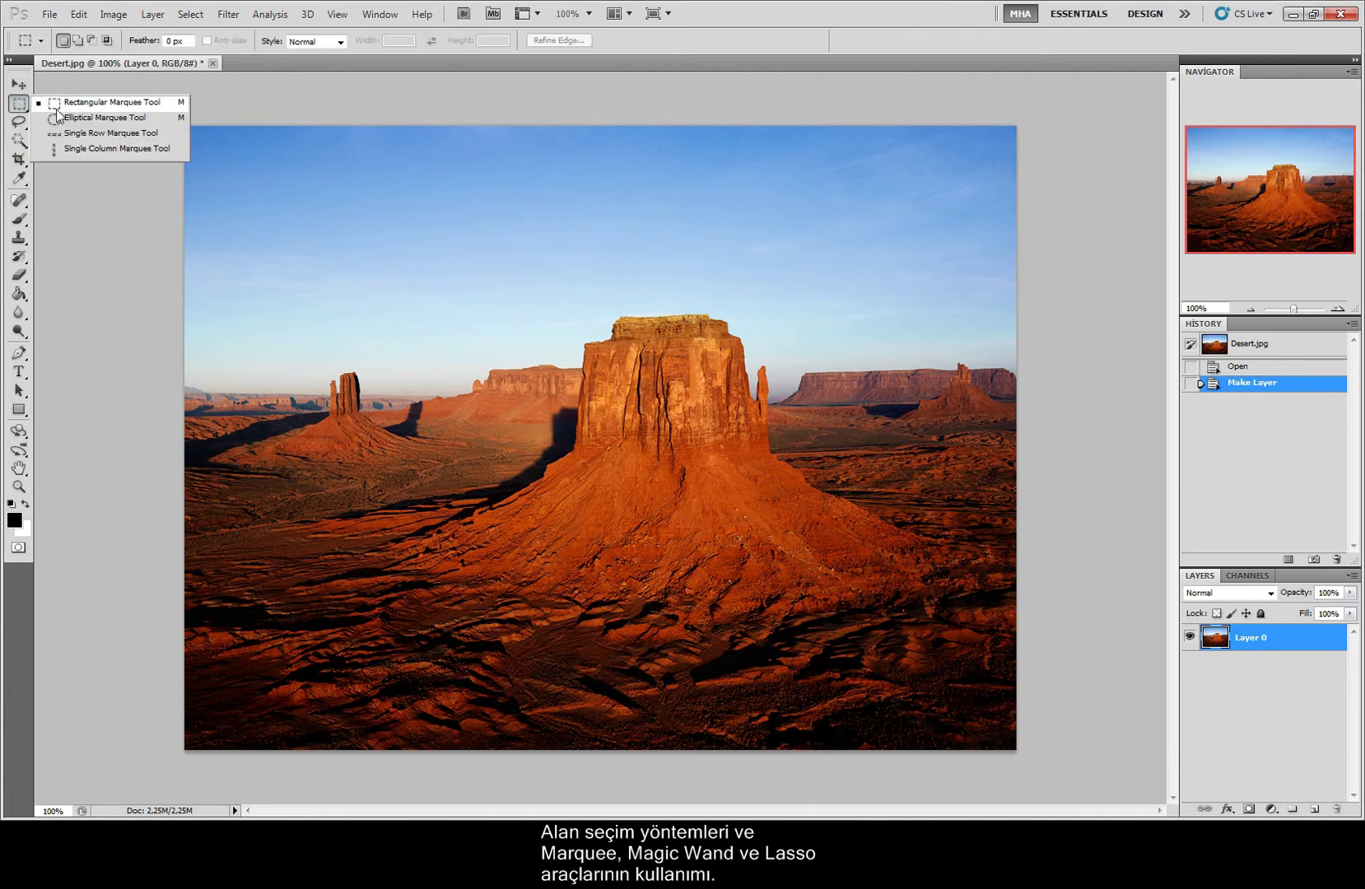
click(111, 104)
drag(365, 228, 559, 433)
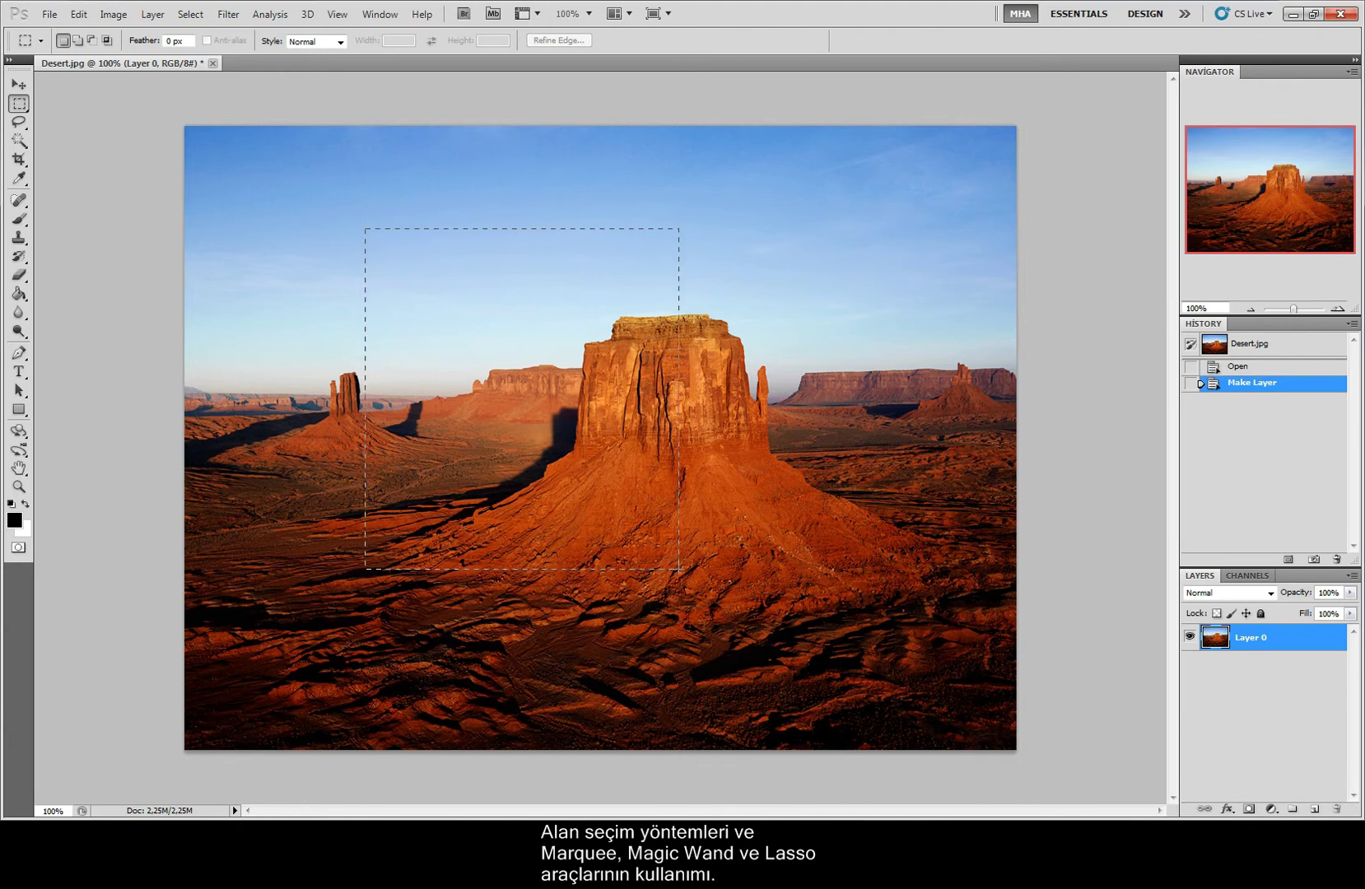
drag(679, 569, 680, 569)
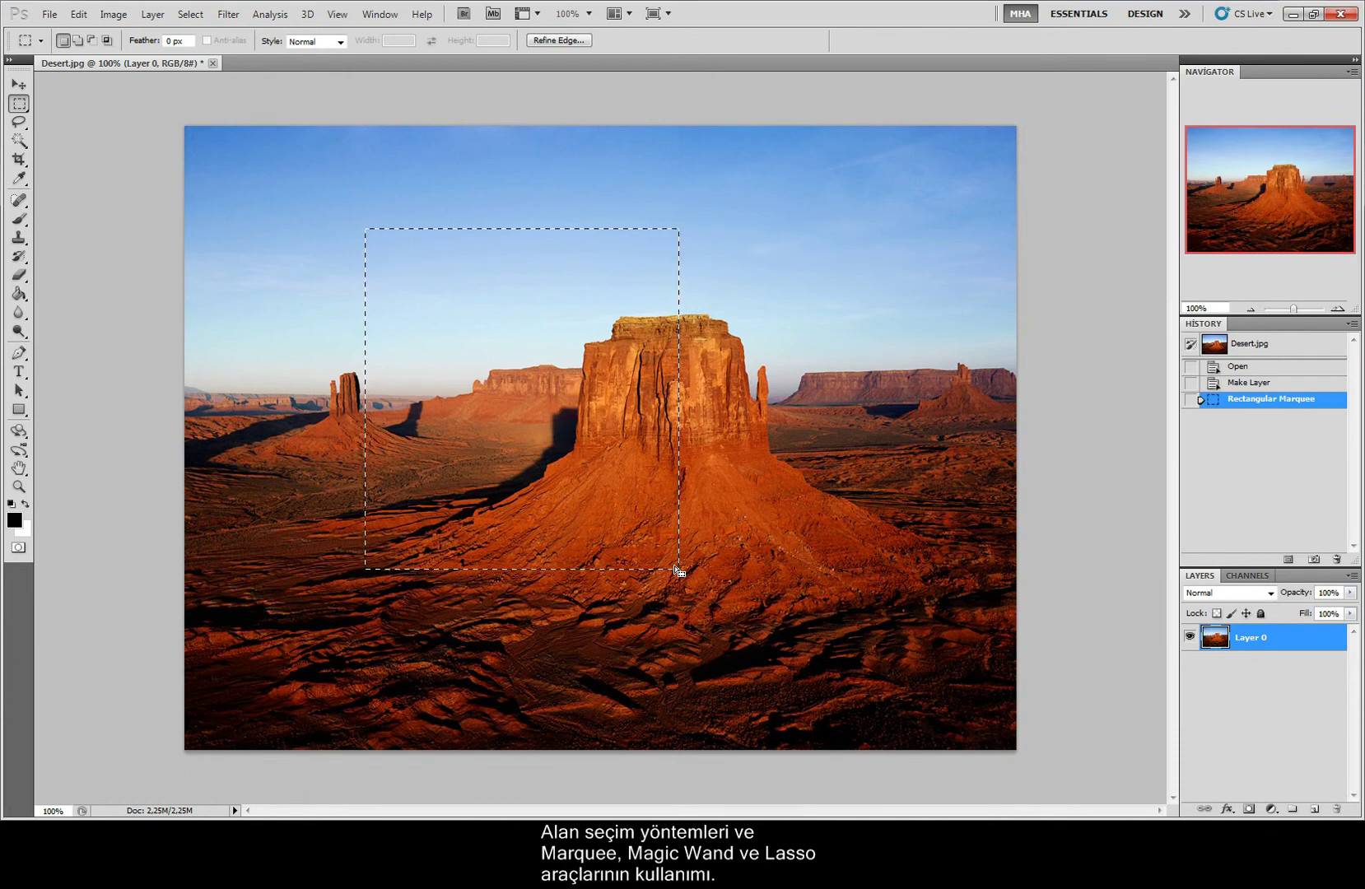
key(Delete)
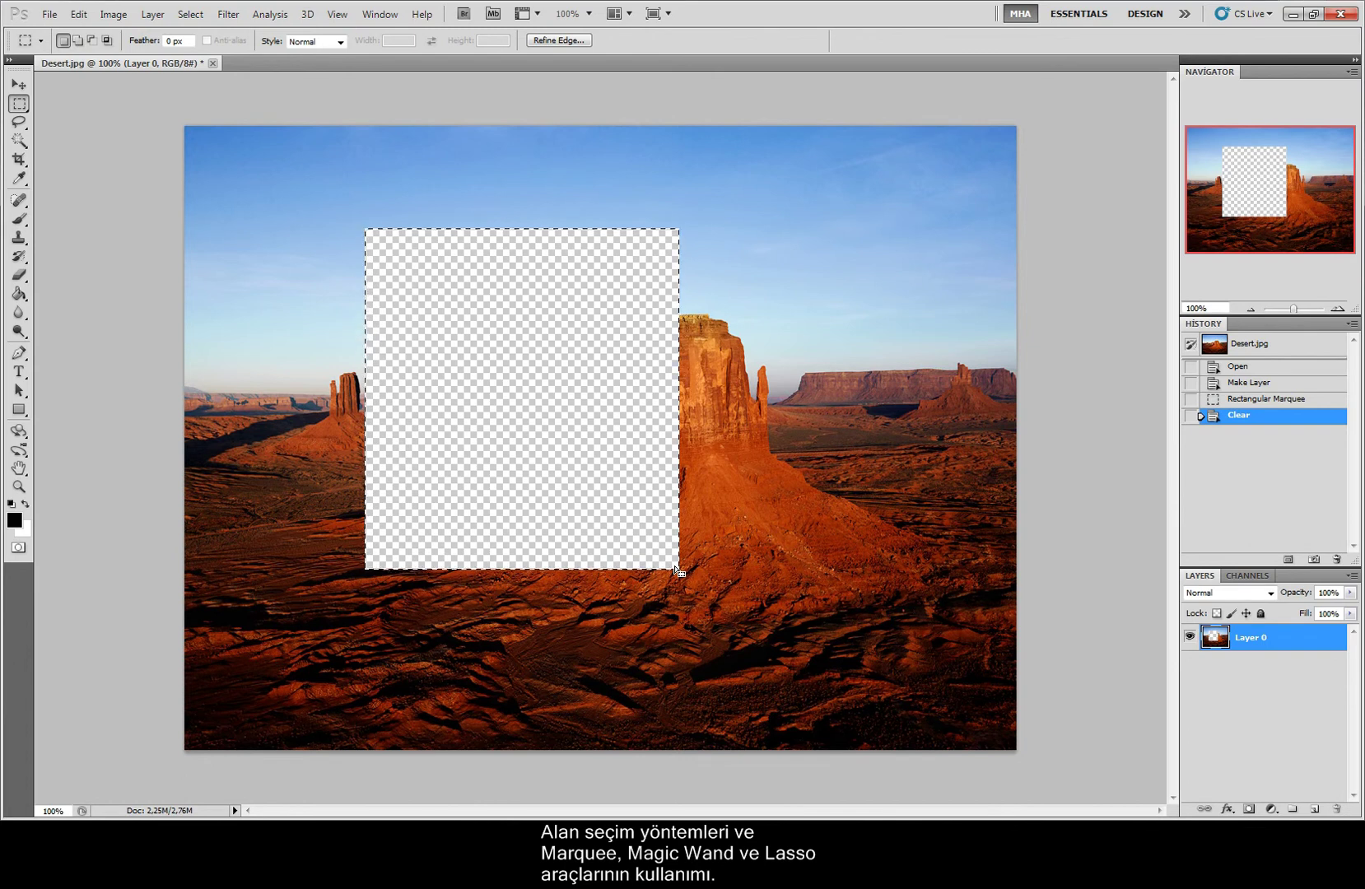
key(ctrl+z)
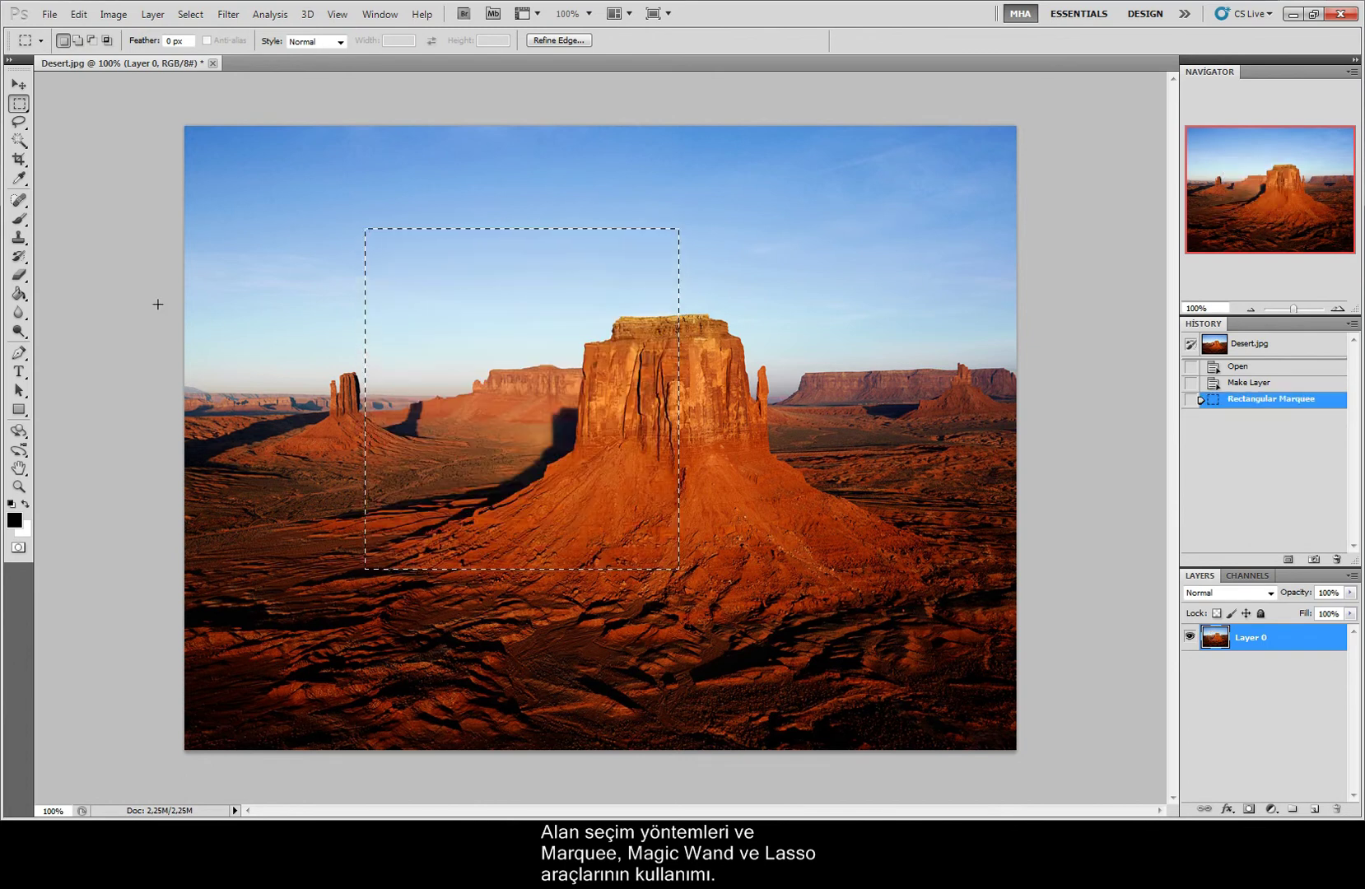
click(20, 220)
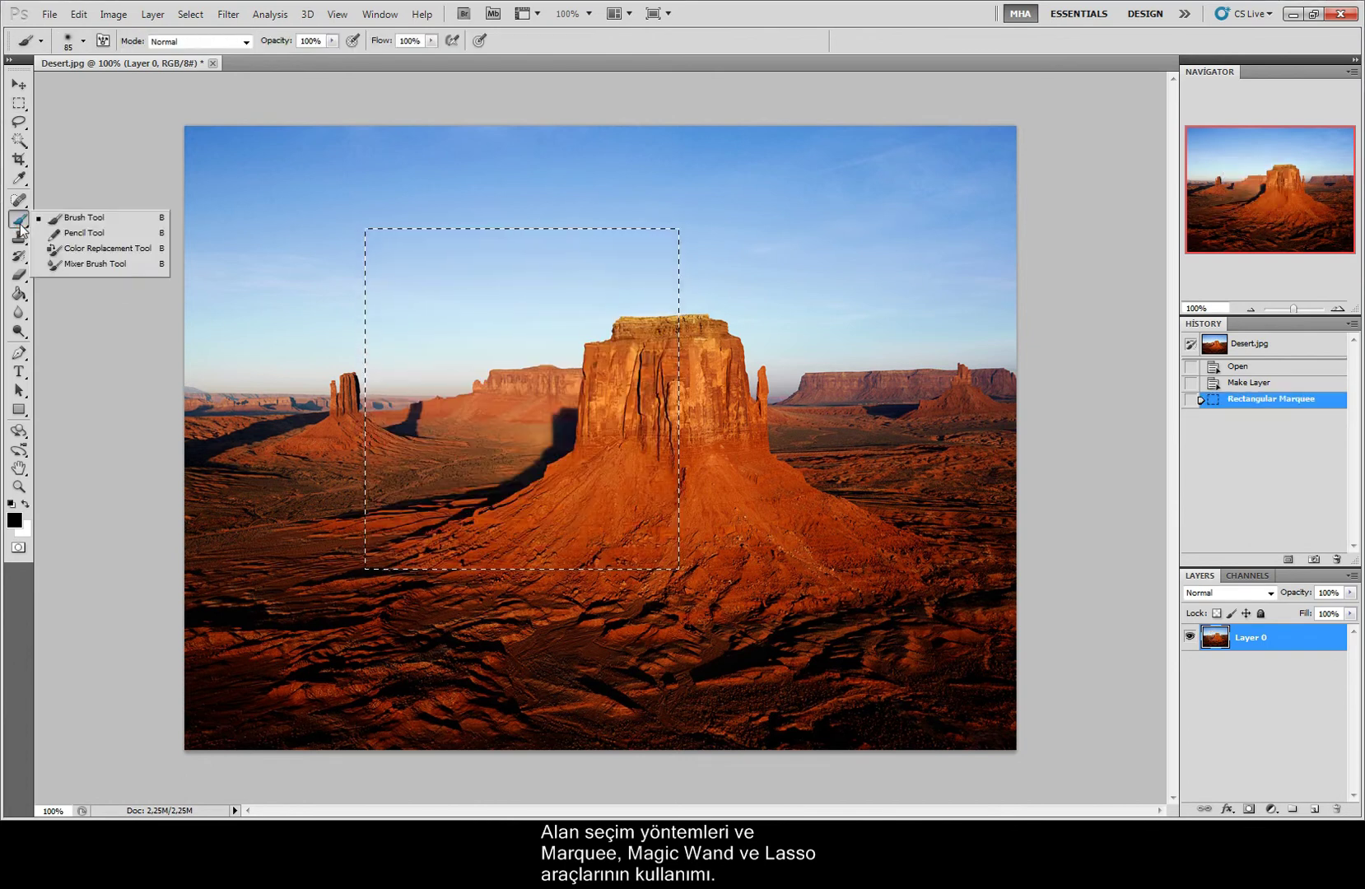
mouse_move(348, 250)
mouse_down()
mouse_move(491, 169)
mouse_move(404, 329)
mouse_move(503, 201)
mouse_move(462, 330)
mouse_move(620, 150)
mouse_move(291, 598)
mouse_move(650, 183)
mouse_move(557, 268)
mouse_move(711, 153)
mouse_move(334, 651)
mouse_move(670, 222)
mouse_move(298, 614)
mouse_up()
key(ctrl+z)
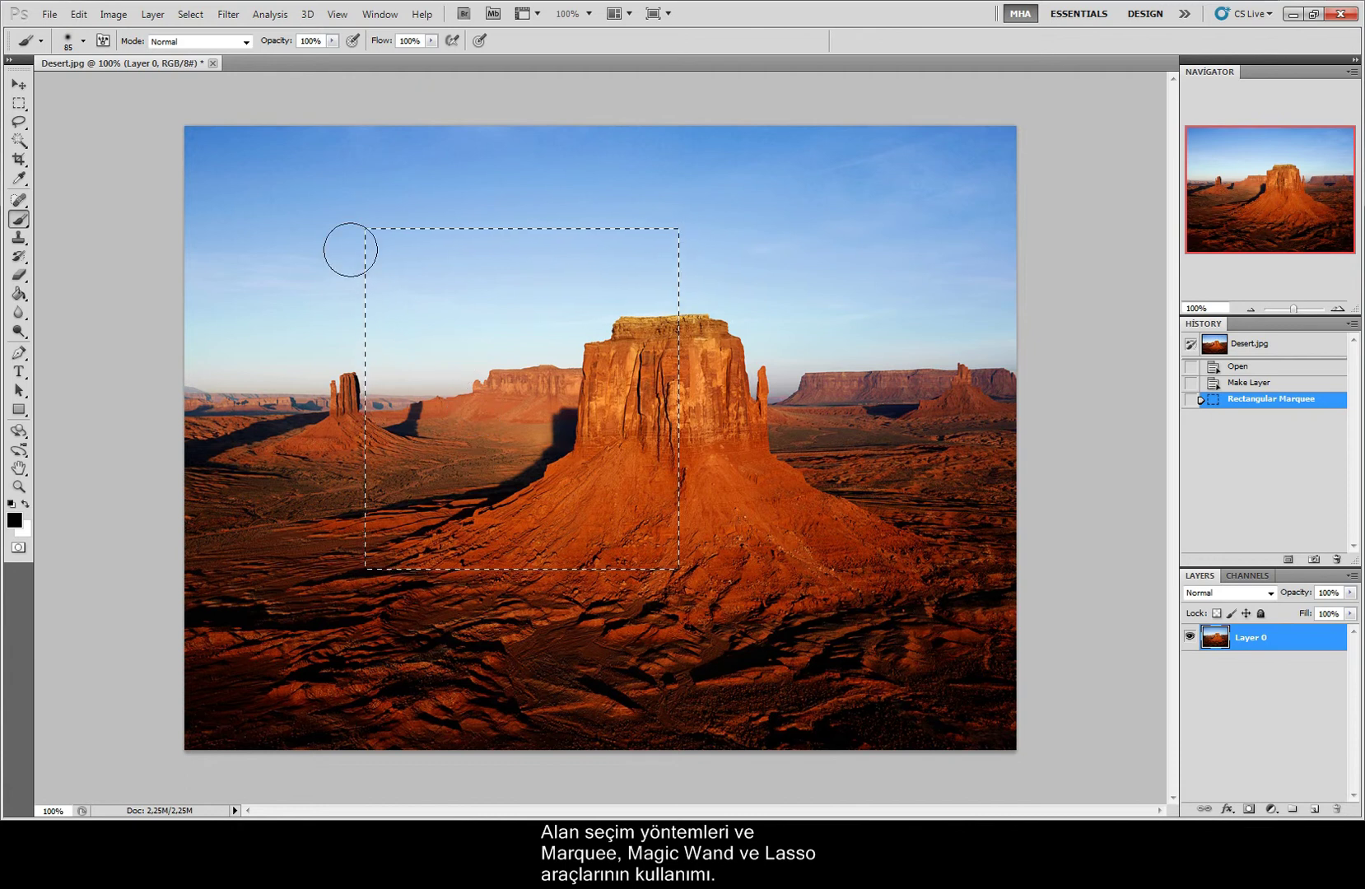
click(25, 82)
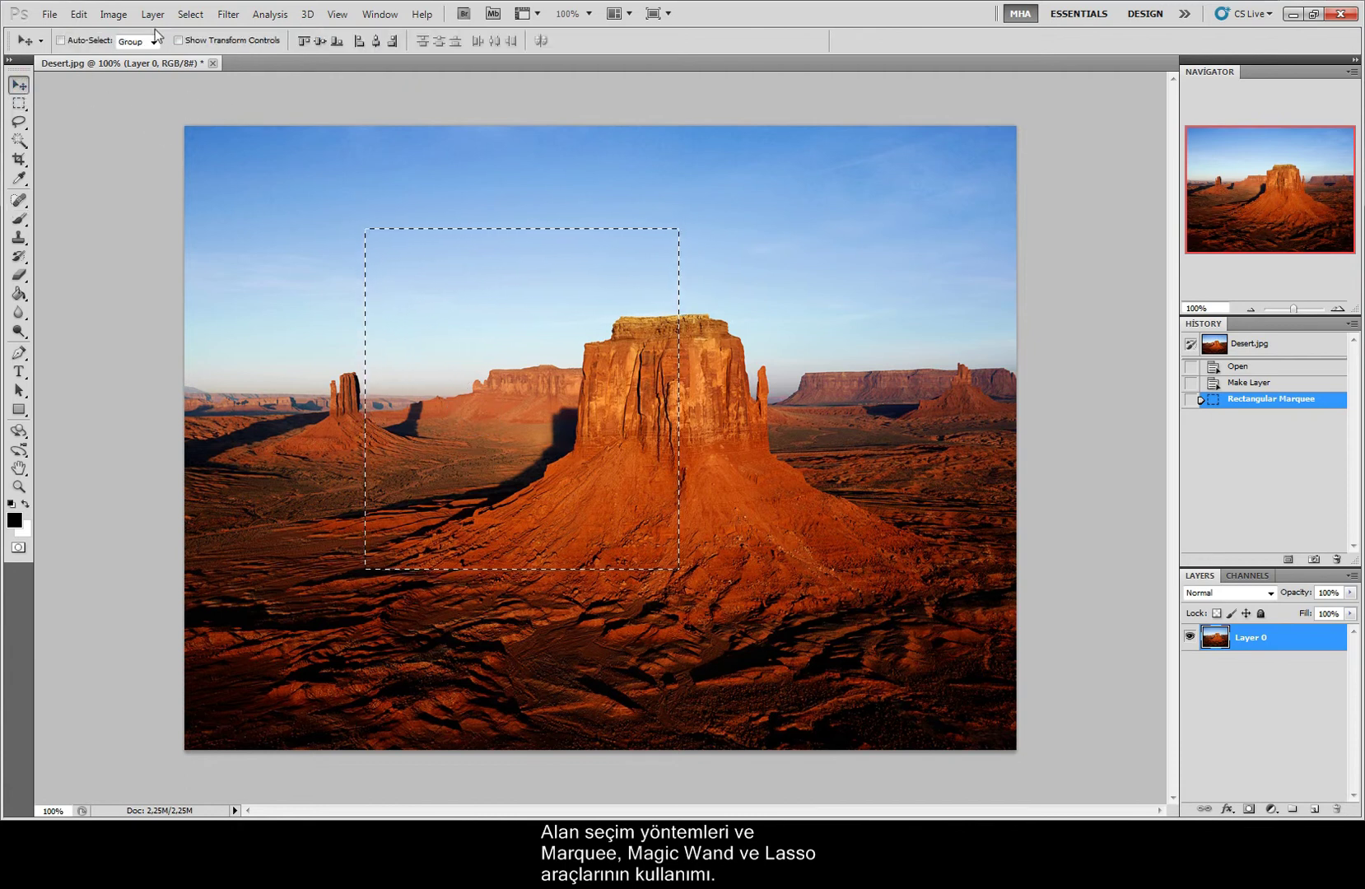
Step: Invert the selection to outside the rectangle, test-delete that area, then undo the deletion
click(179, 16)
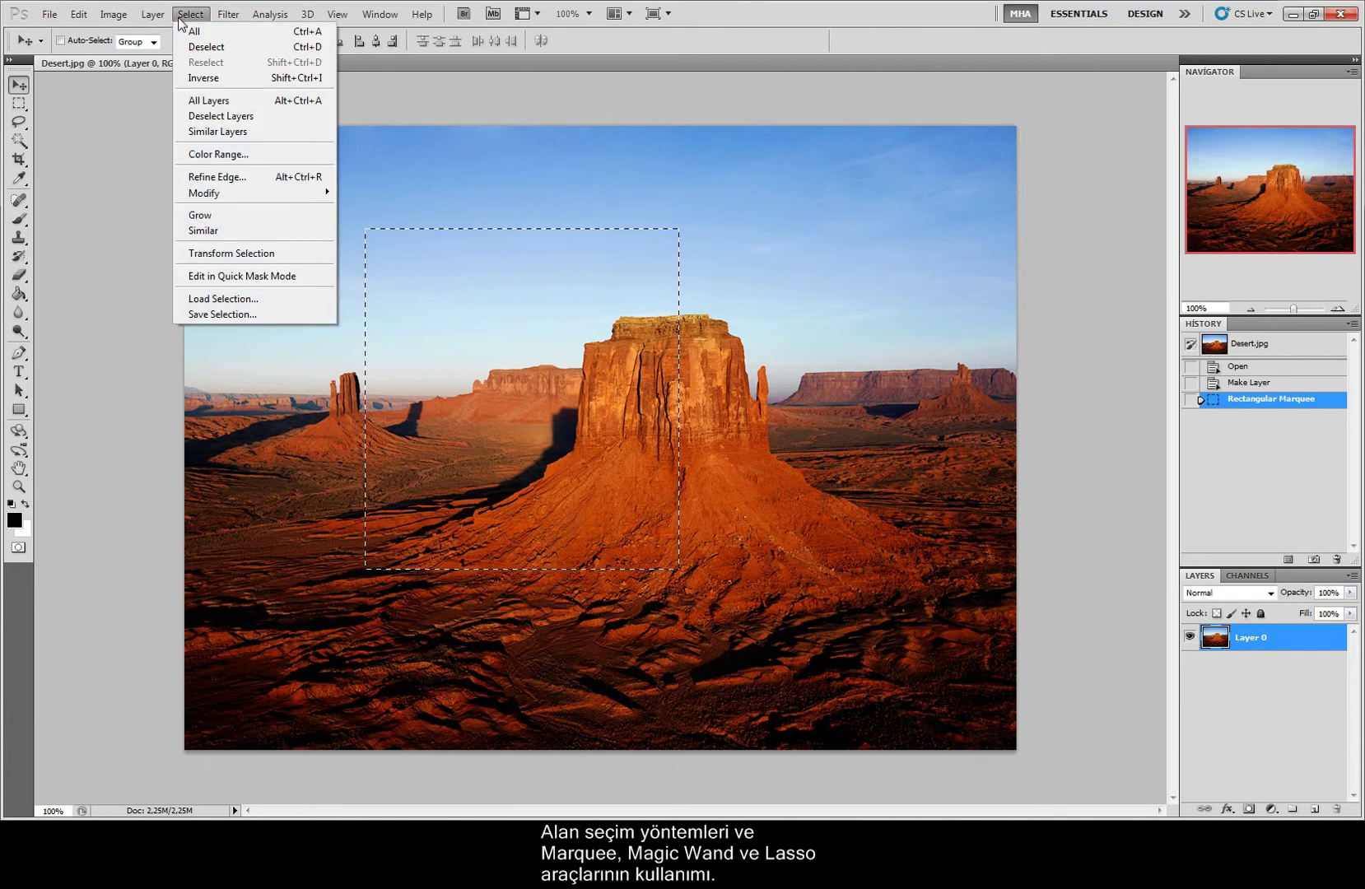
click(234, 79)
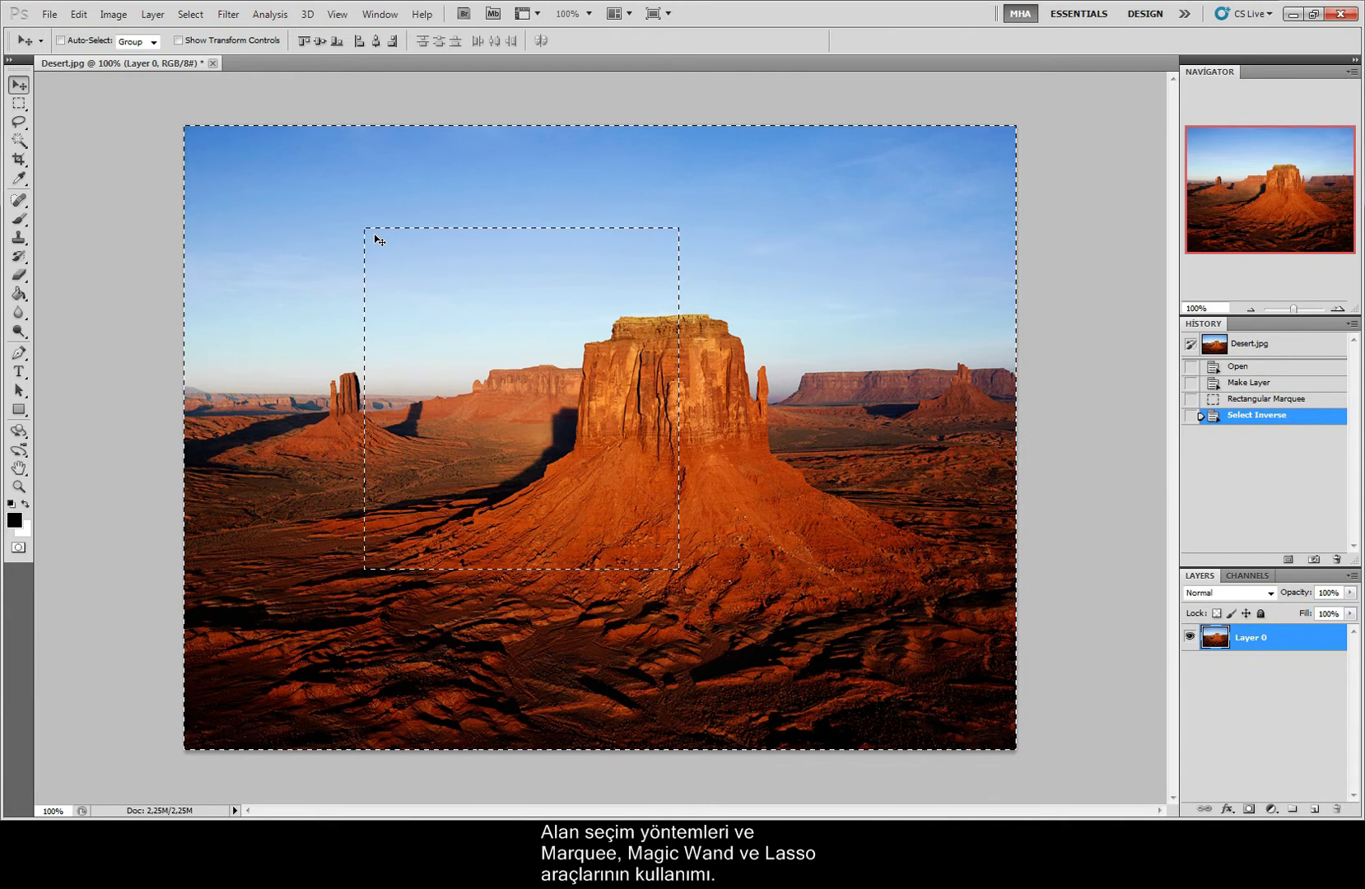
key(Delete)
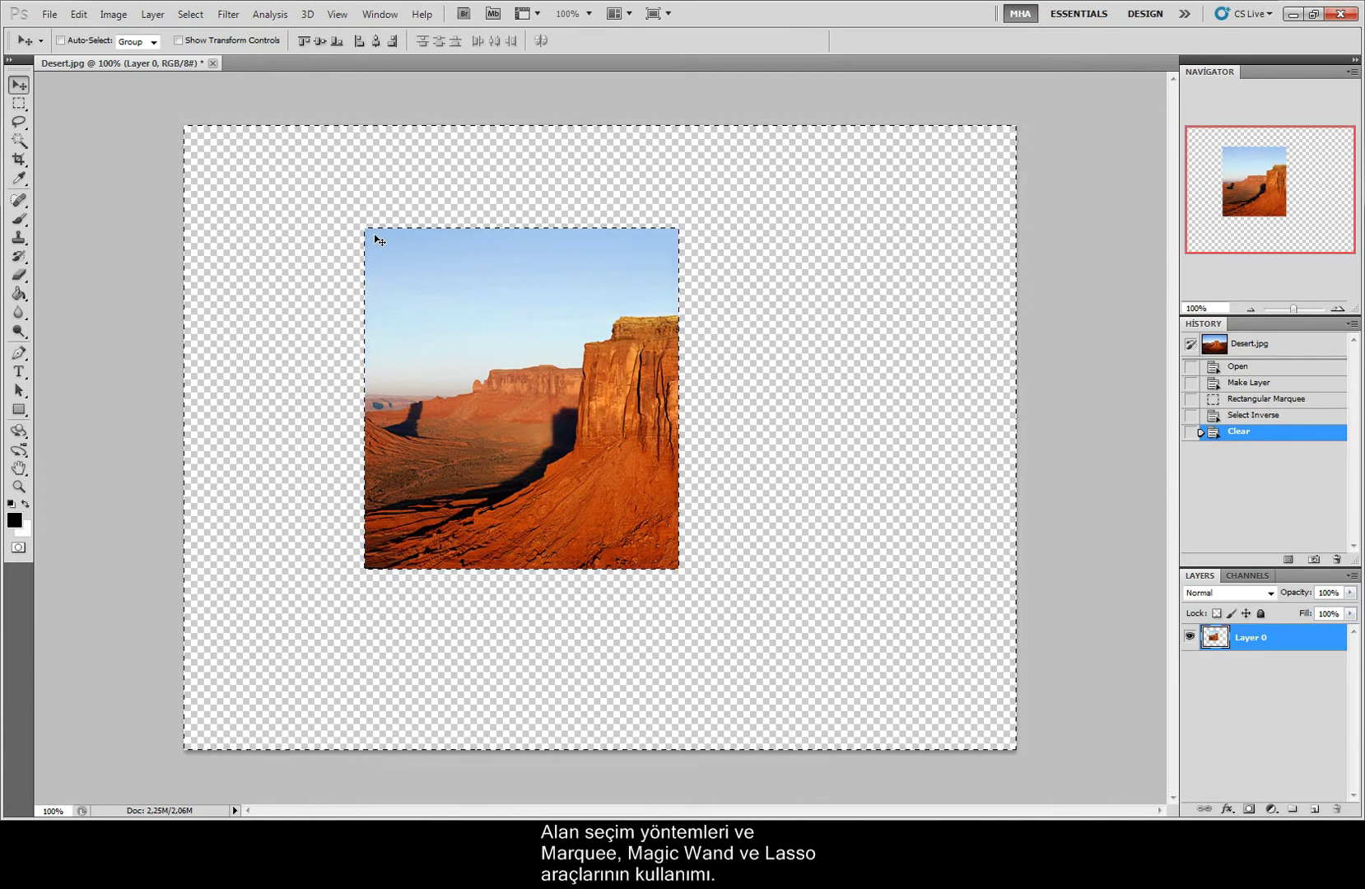
key(ctrl+z)
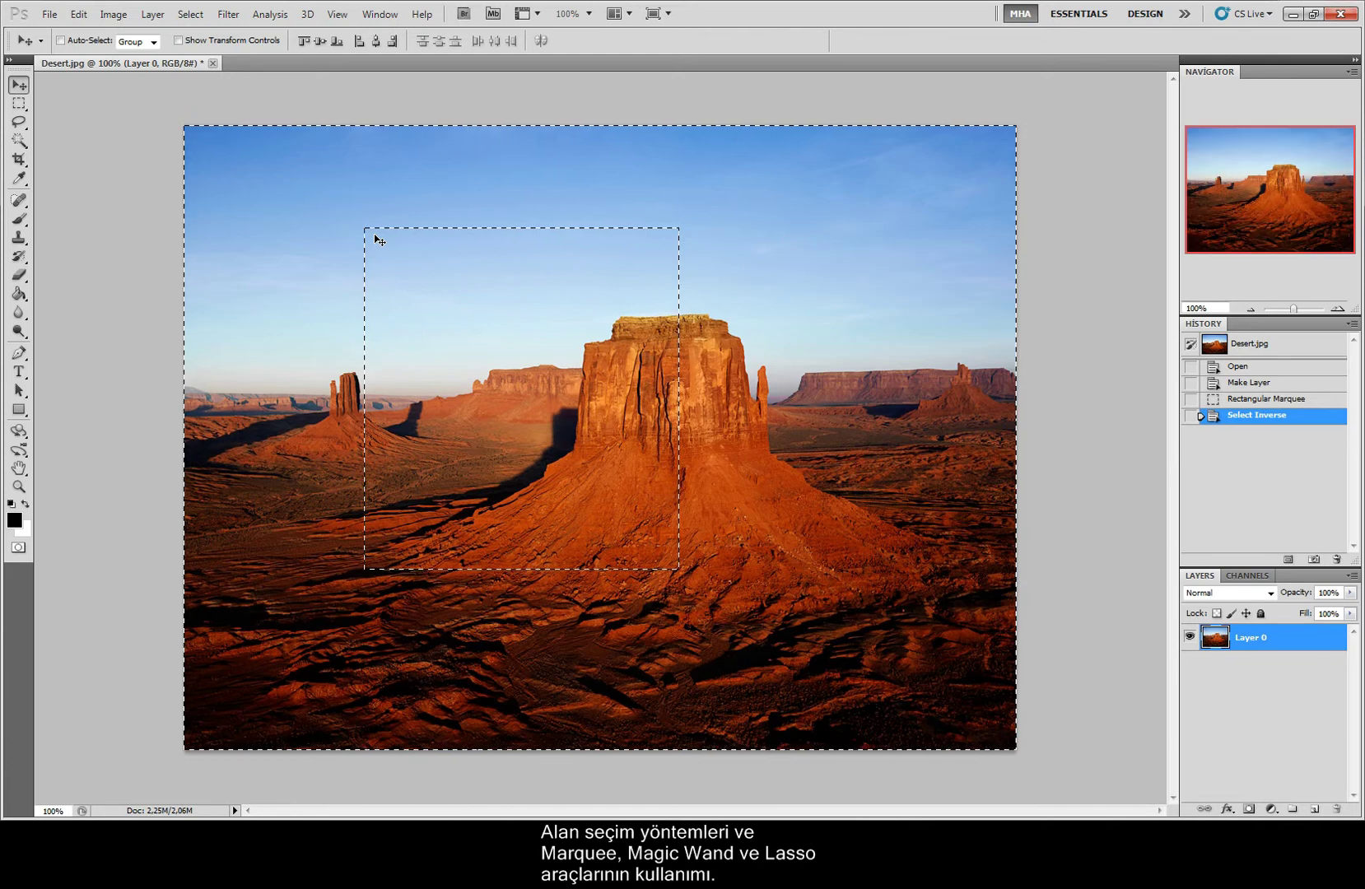
Step: Paint a test black brush stroke across the sky outside the rectangle, then undo it
click(25, 219)
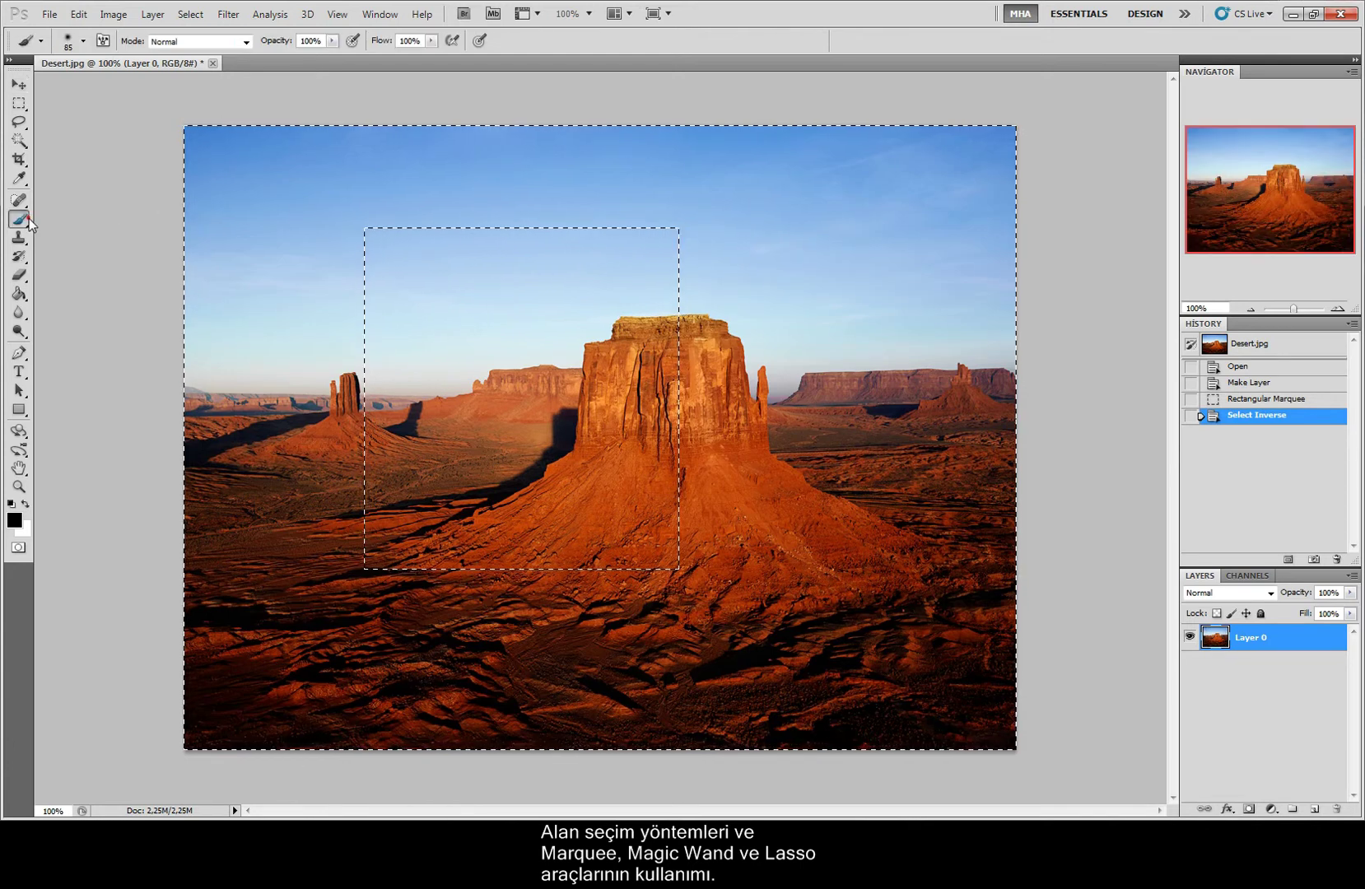
mouse_move(387, 202)
mouse_down()
mouse_move(332, 277)
mouse_move(357, 282)
mouse_move(496, 186)
mouse_up()
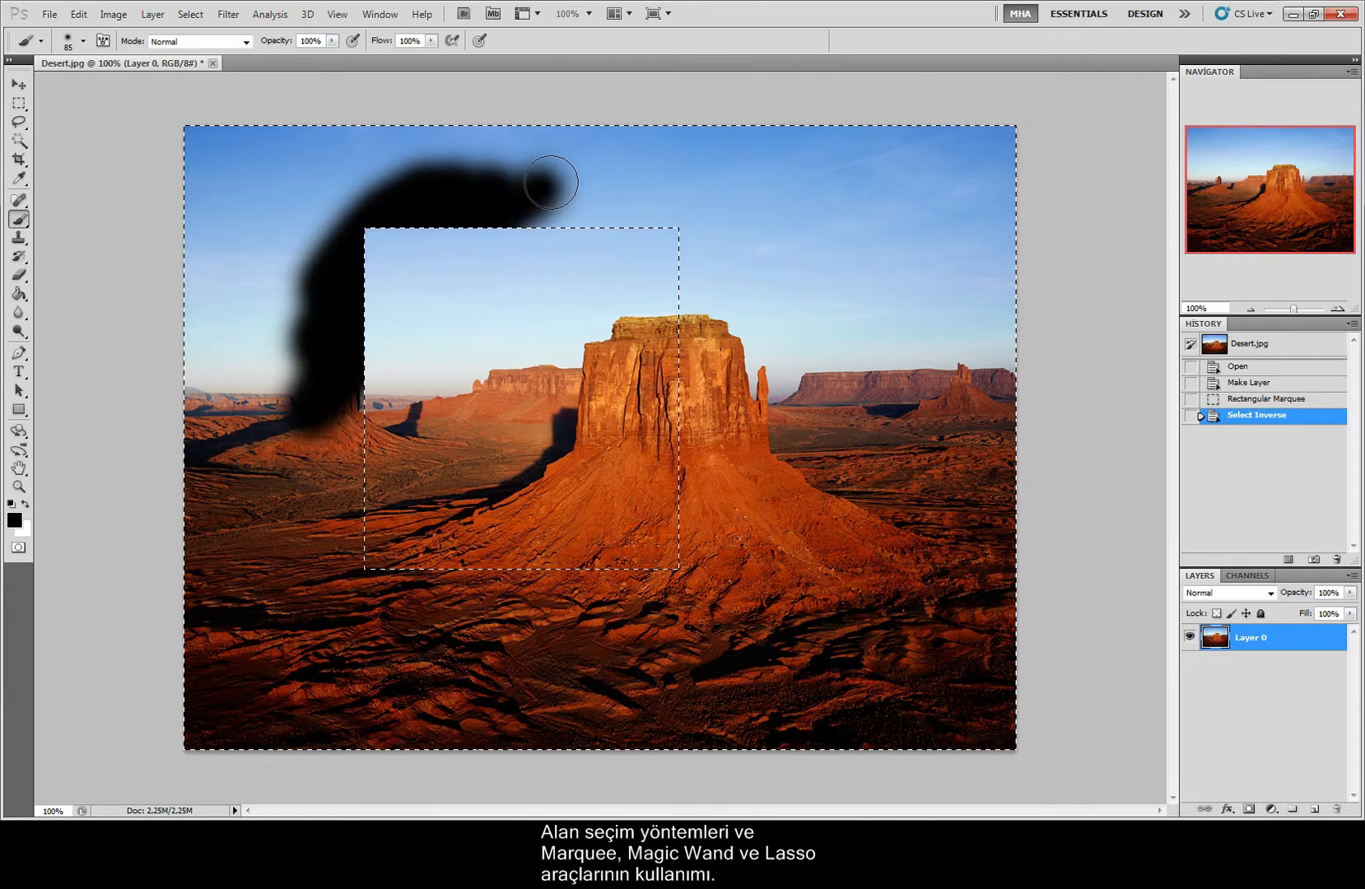
drag(497, 187, 551, 188)
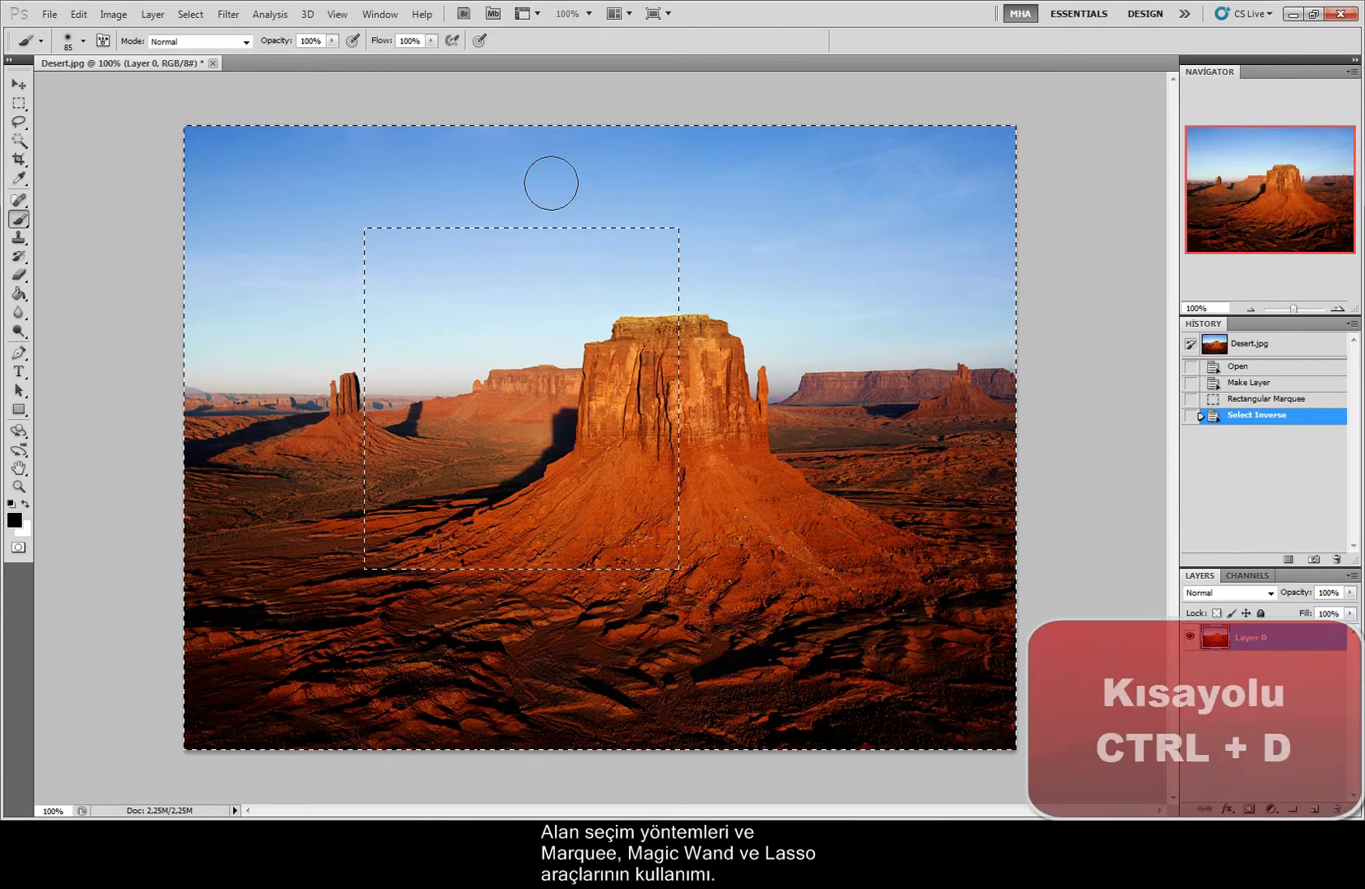
key(v)
click(197, 15)
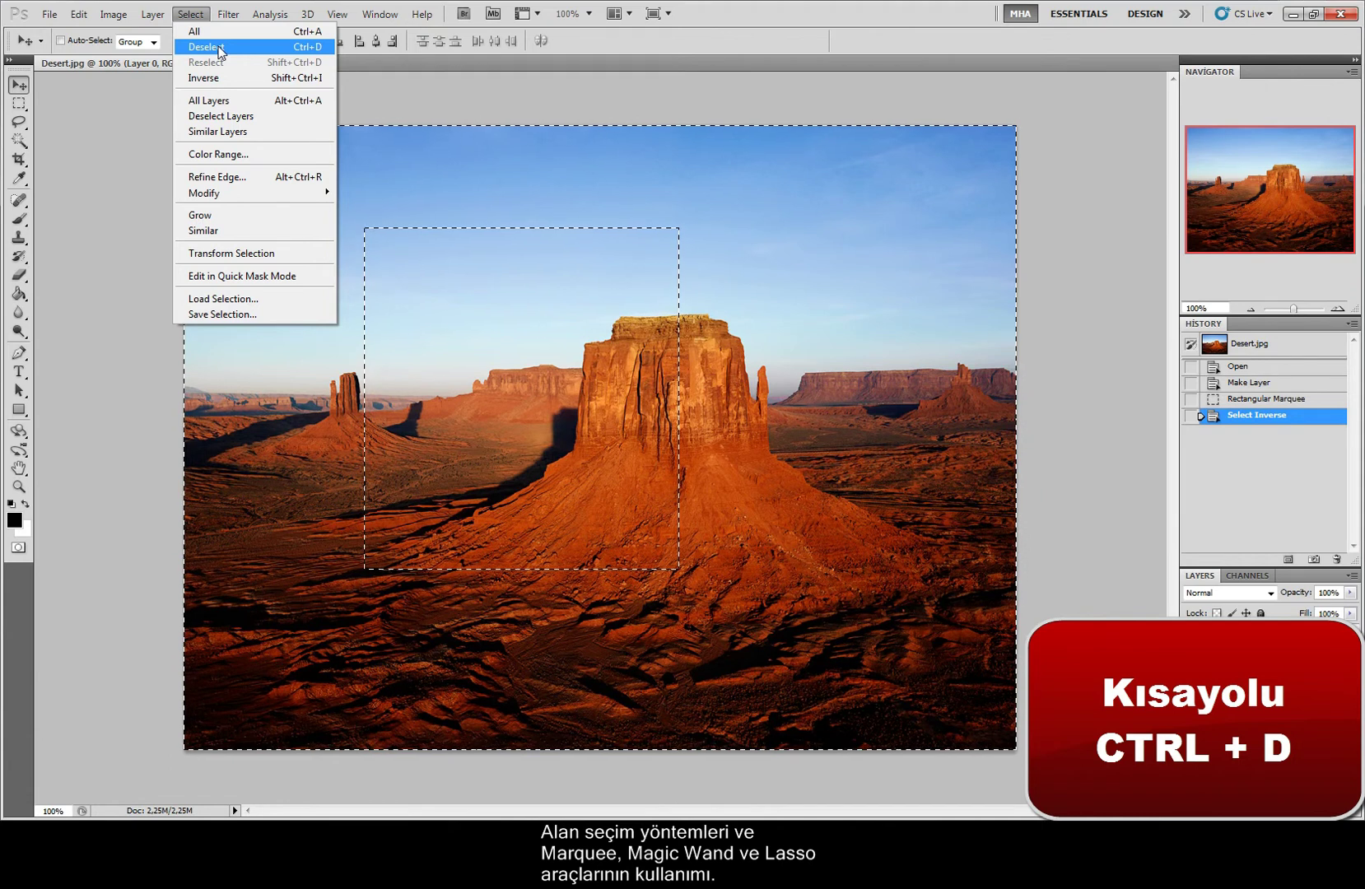
Step: Deselect, then draw an elliptical marquee over the sky and butte top and clear it
click(218, 47)
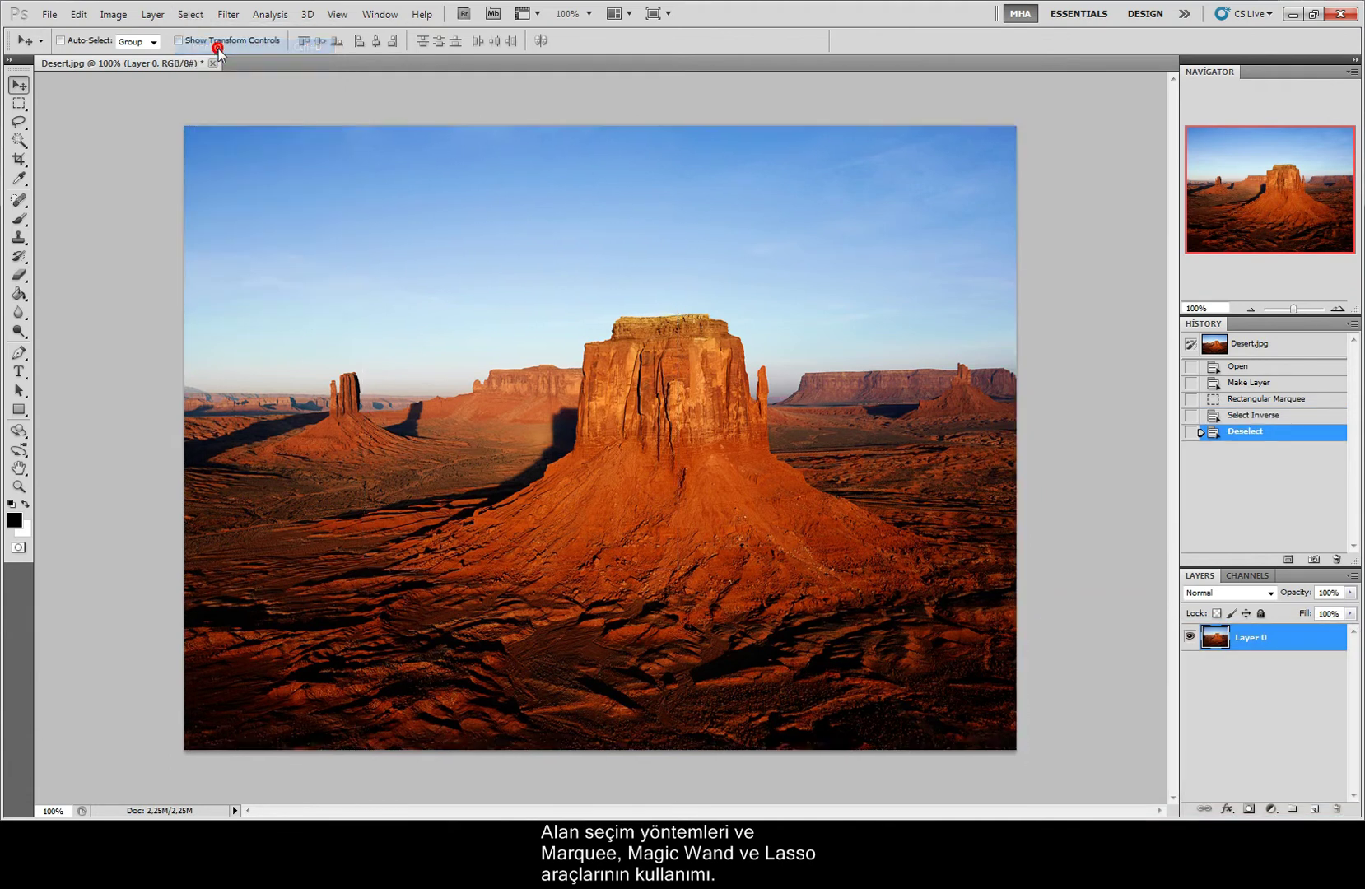
click(20, 104)
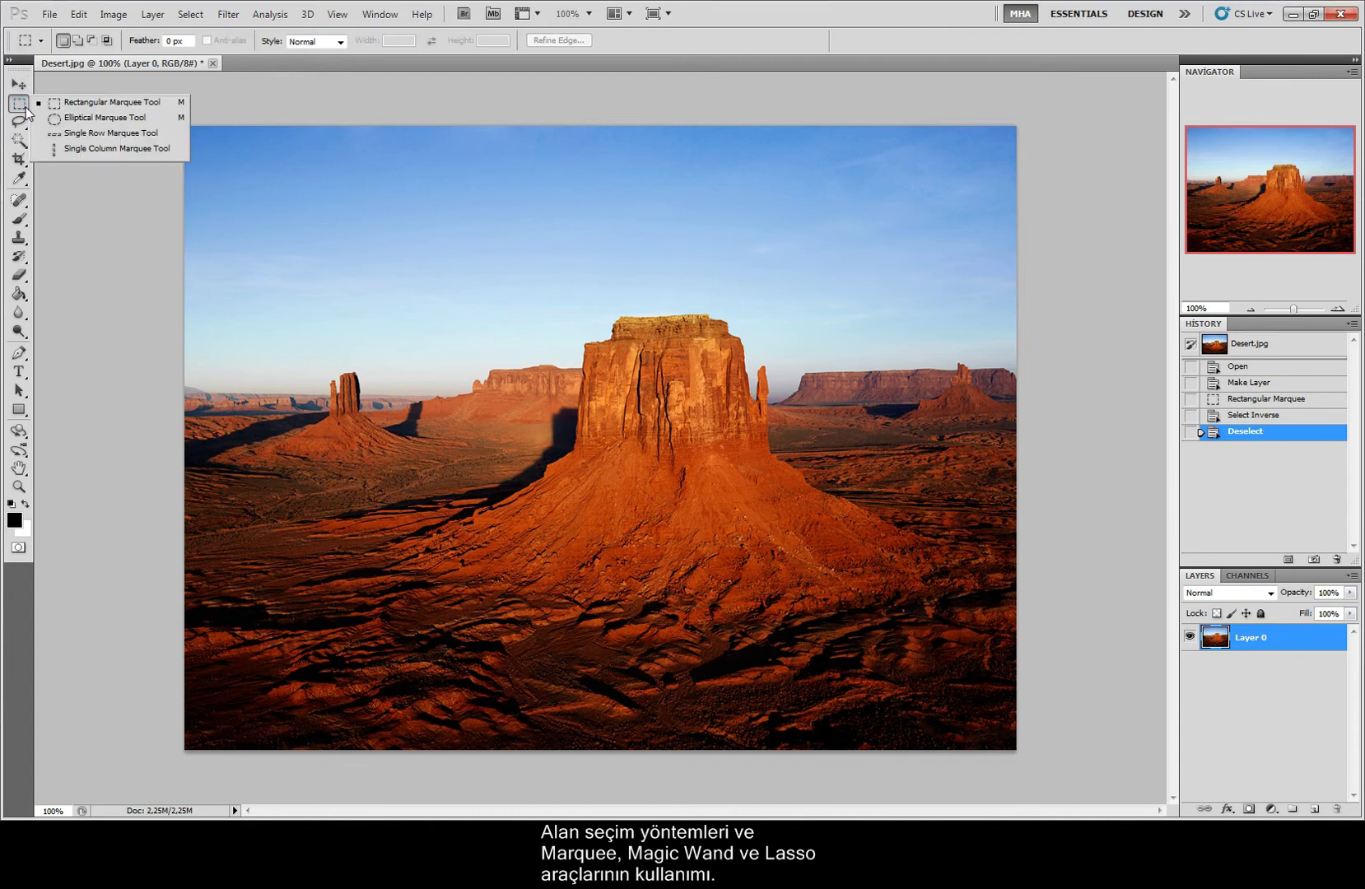
click(82, 120)
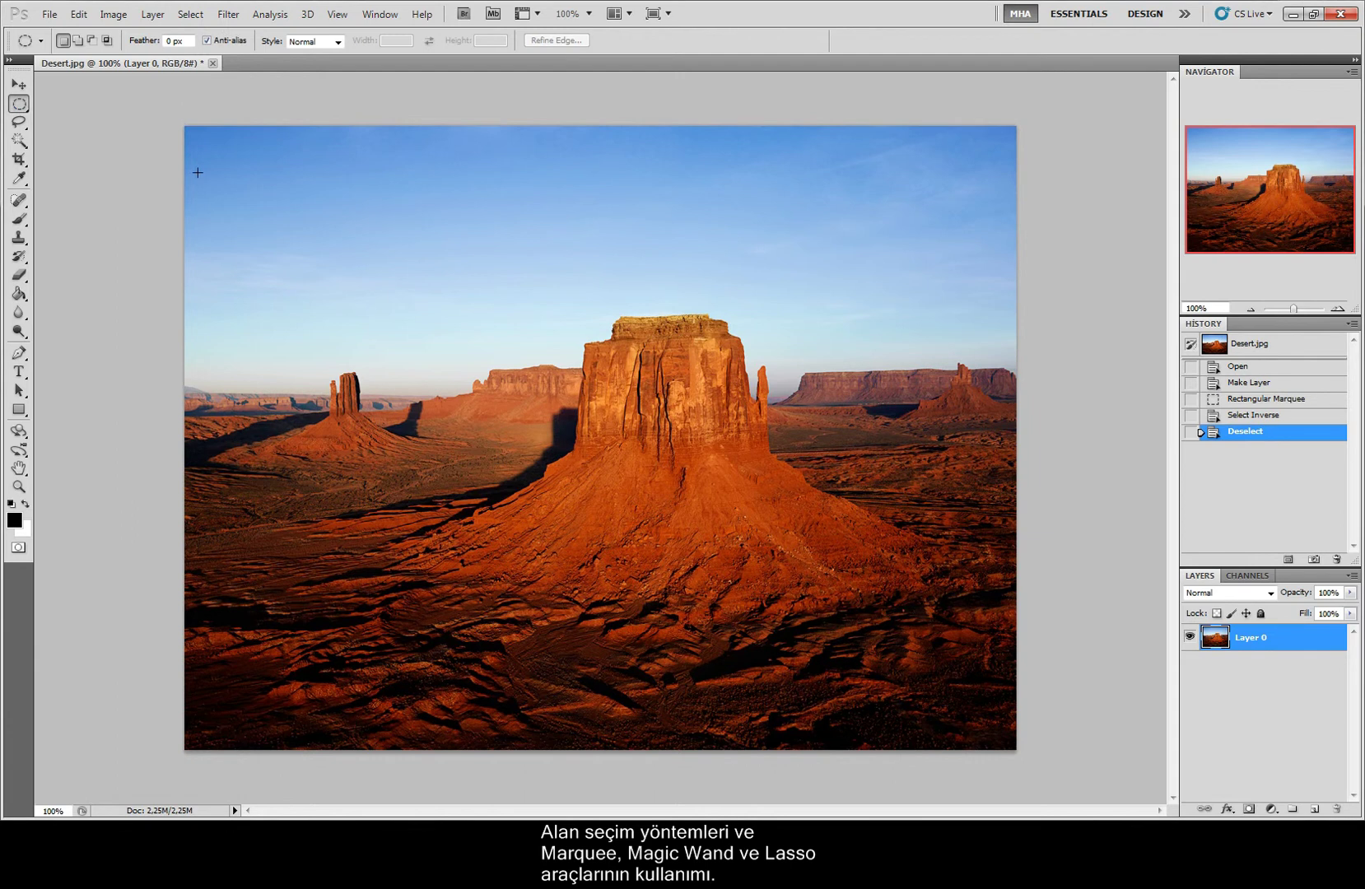
drag(475, 276, 595, 385)
drag(675, 436, 699, 475)
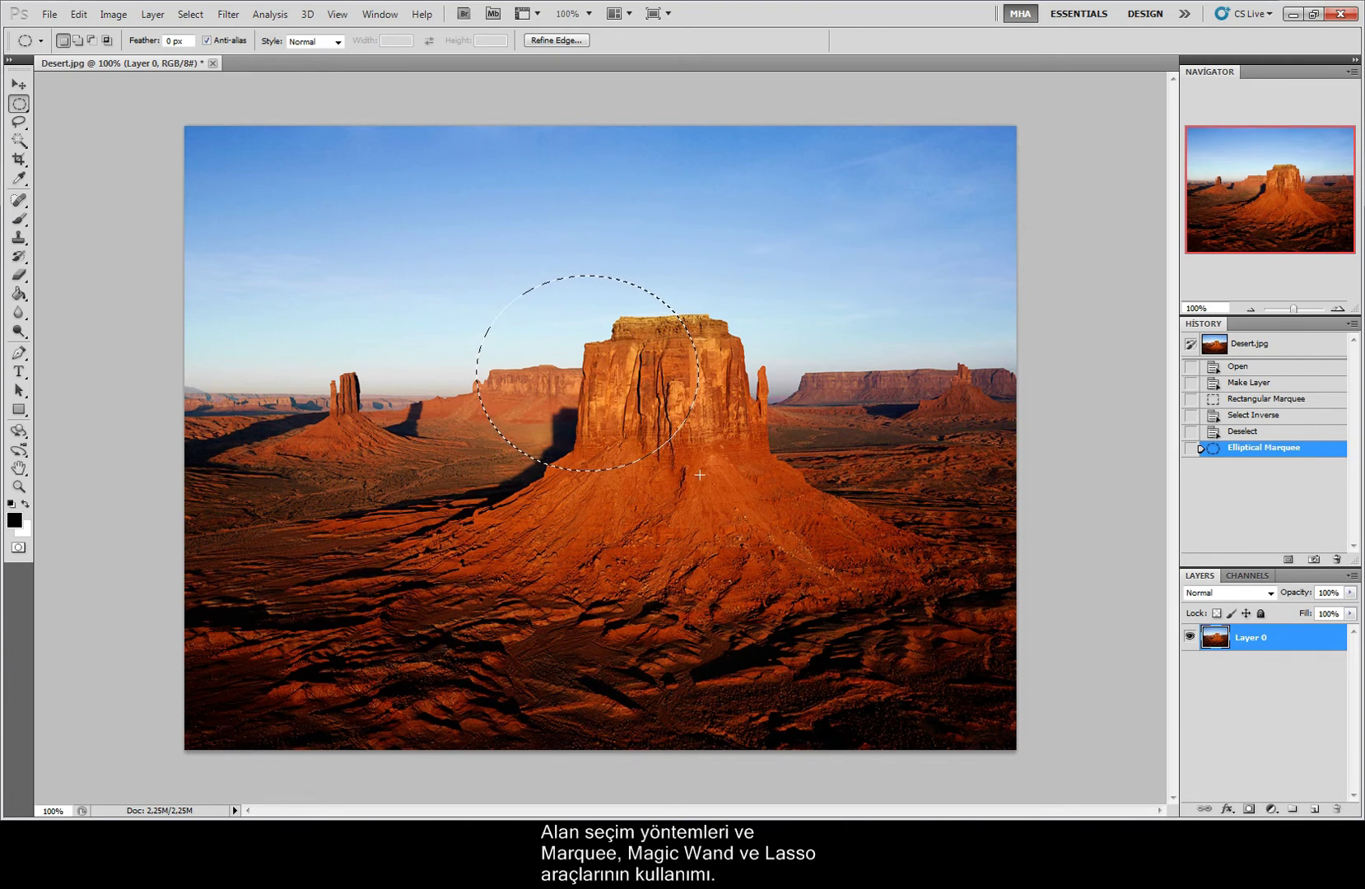
key(ctrl+d)
click(20, 122)
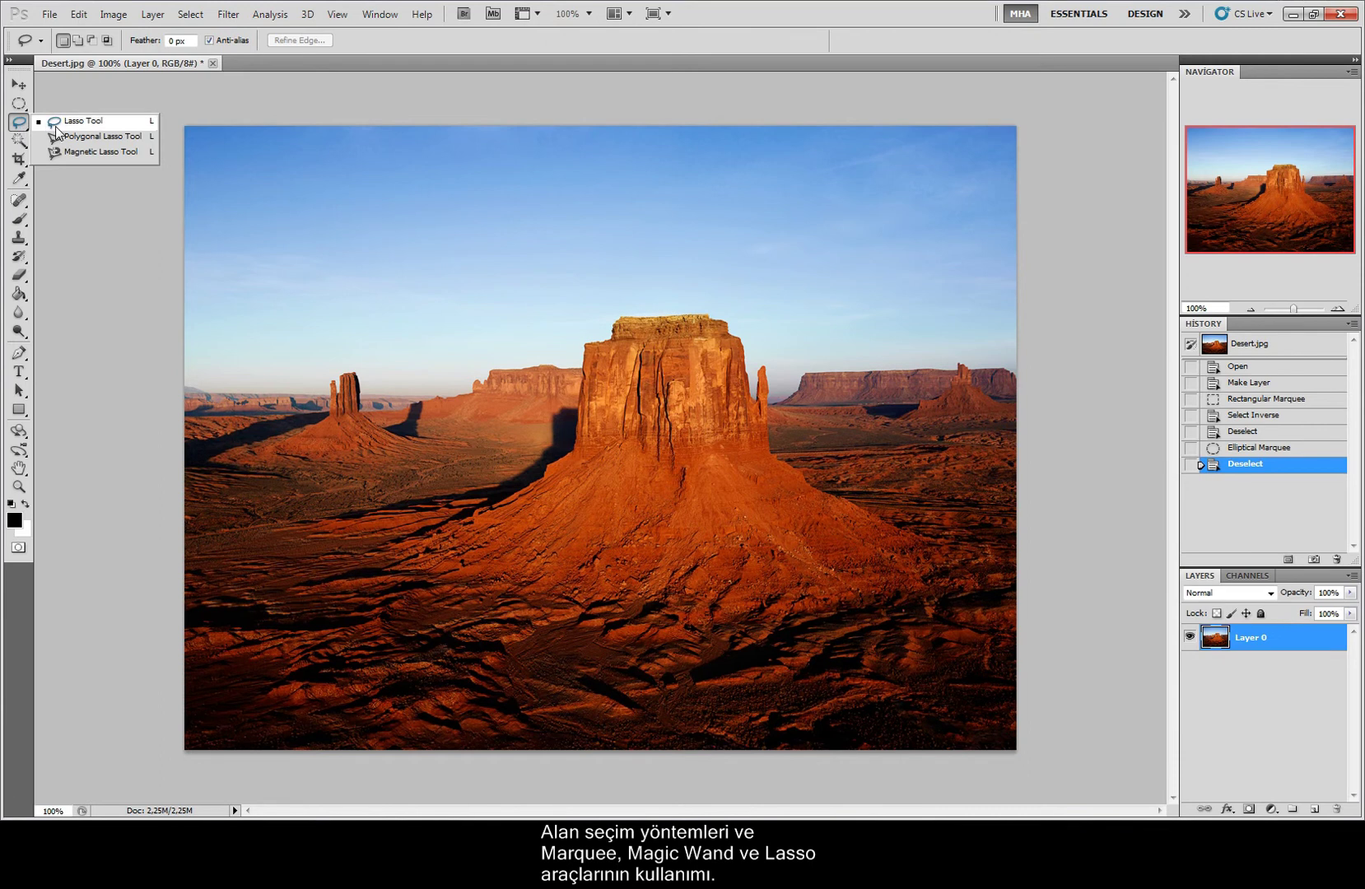
Step: Draw a freehand lasso loop around the butte top and nearby sky, then clear it
click(55, 123)
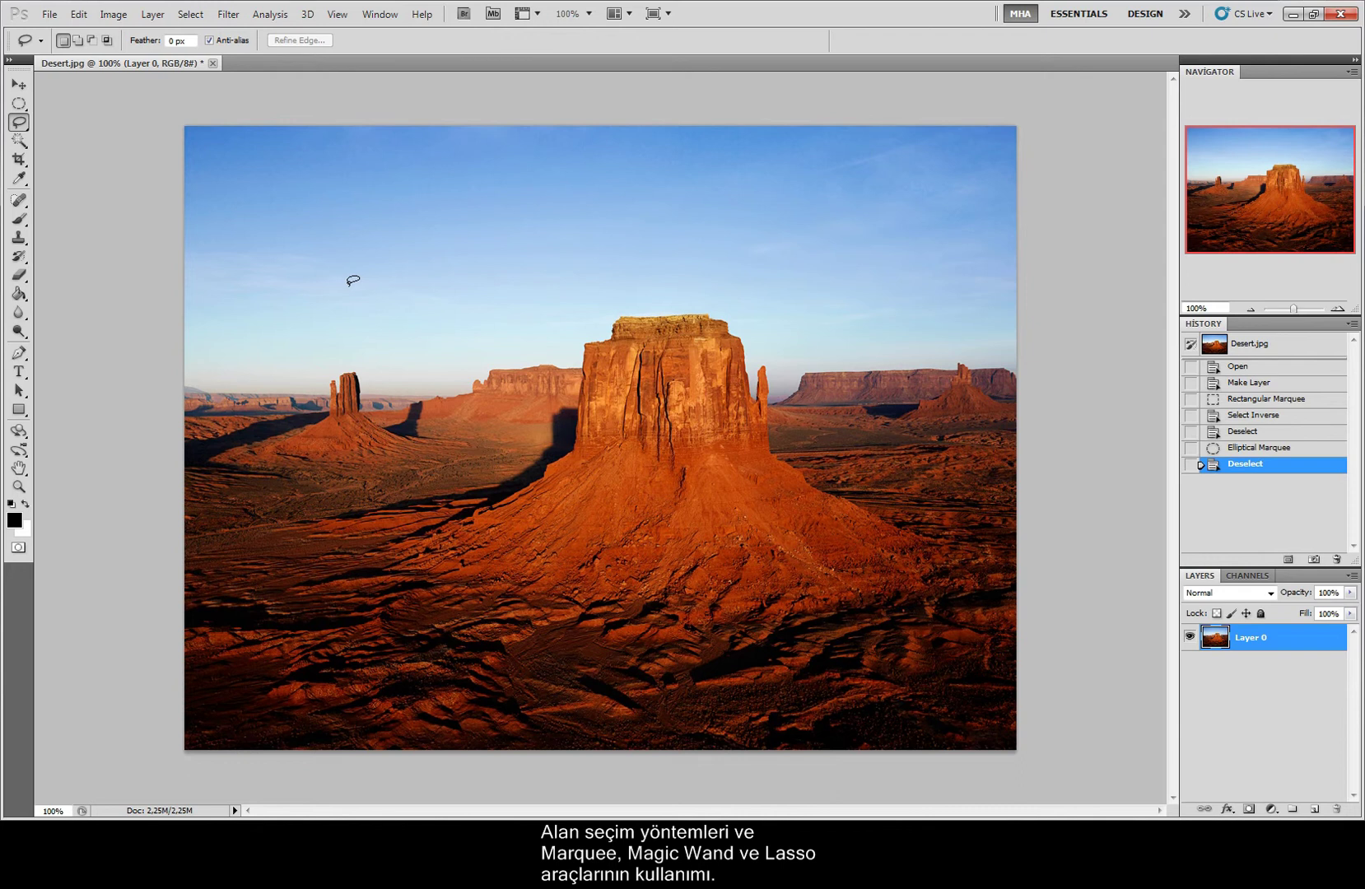
mouse_move(409, 306)
mouse_down()
mouse_move(524, 289)
mouse_move(649, 238)
mouse_move(793, 292)
mouse_move(818, 387)
mouse_move(755, 484)
mouse_move(572, 546)
mouse_move(554, 531)
mouse_move(545, 468)
mouse_move(413, 306)
mouse_up()
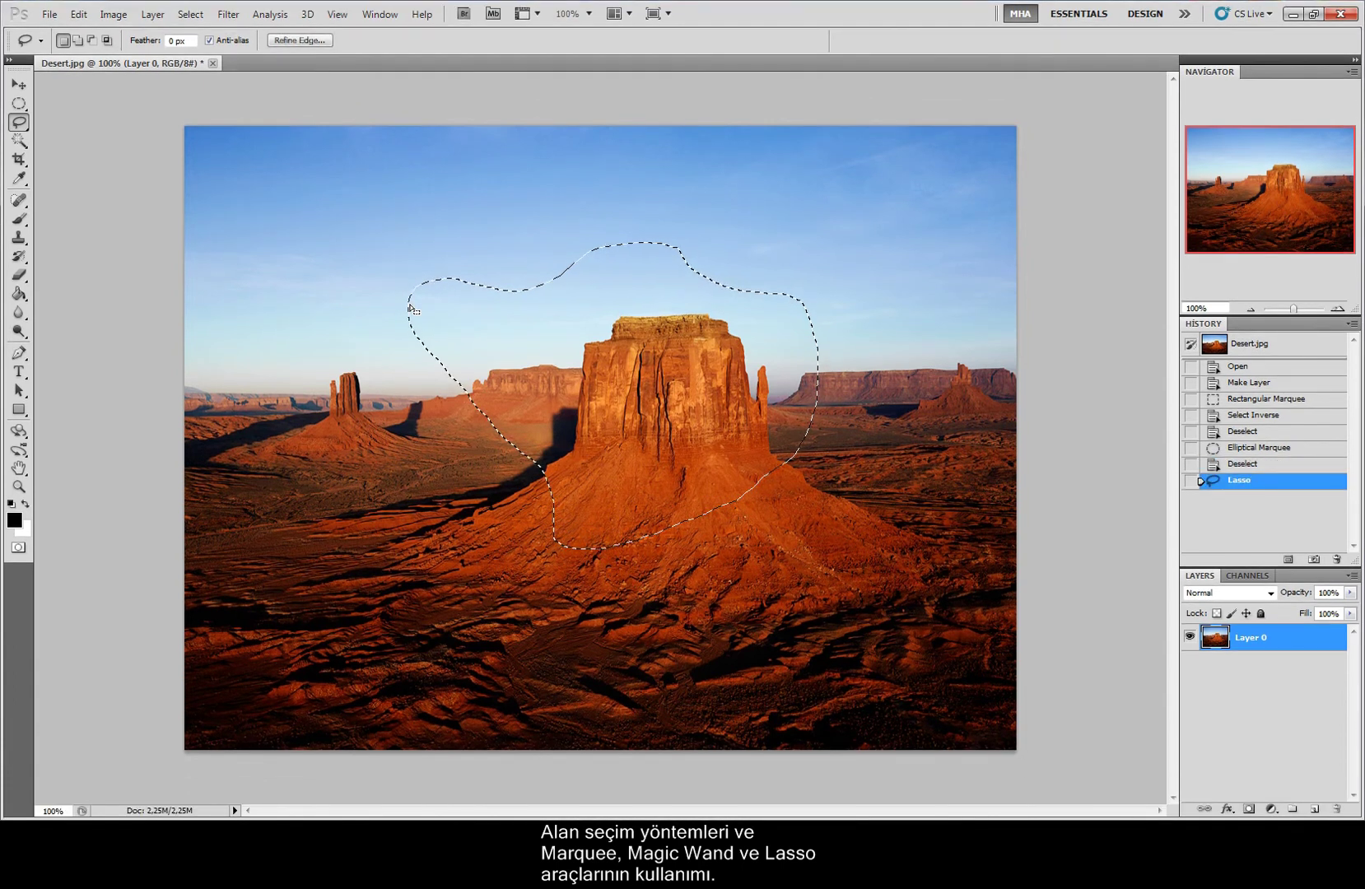
click(412, 309)
key(shift+l)
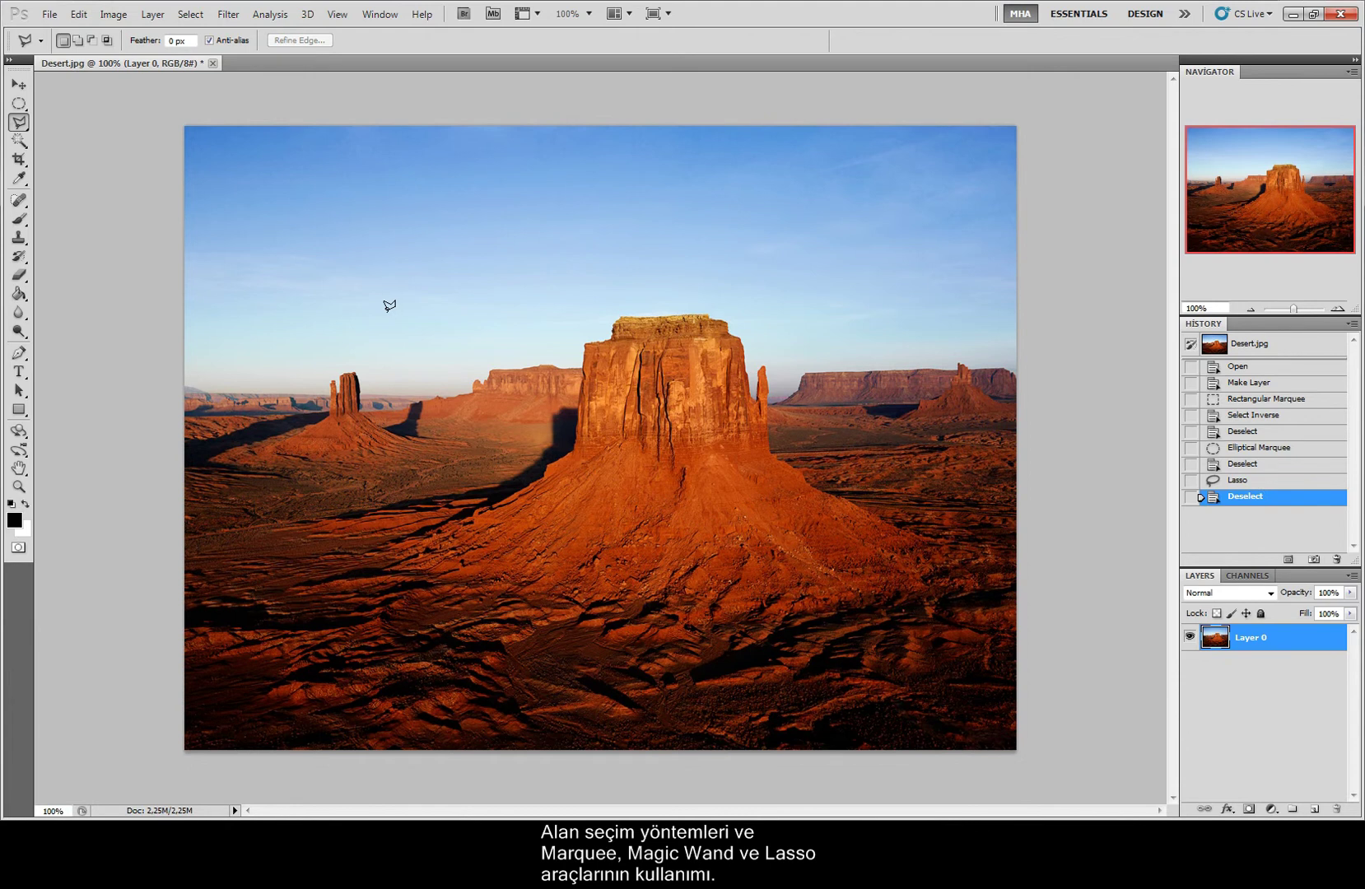
Step: Click a triangular polygonal-lasso selection in the sky with one corner on the butte top, then clear it
click(387, 312)
click(544, 207)
click(659, 323)
click(390, 307)
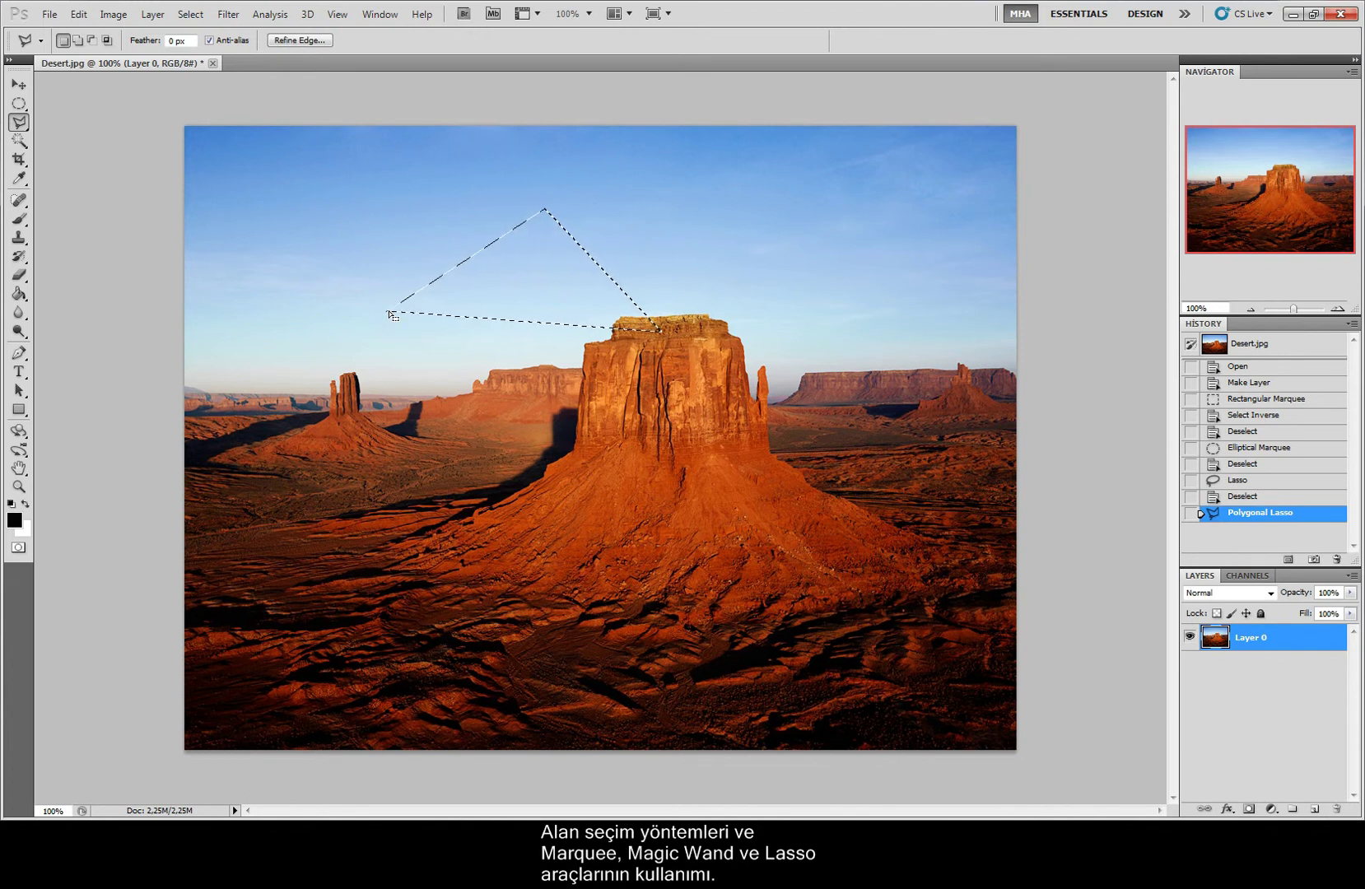
key(ctrl+d)
right_click(20, 125)
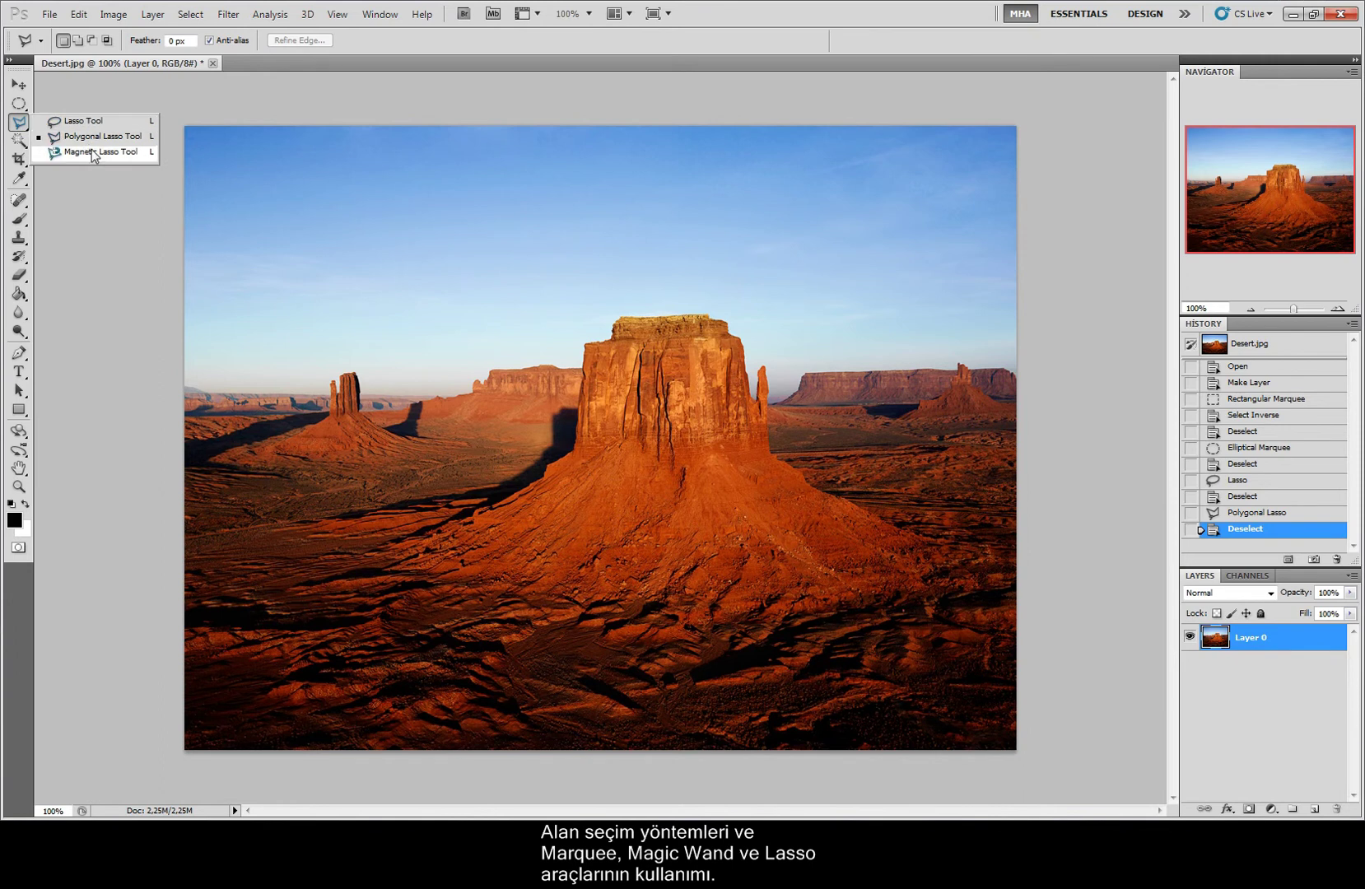
Step: Trace a Magnetic Lasso selection snapping around the central butte's edges, then clear it
click(93, 151)
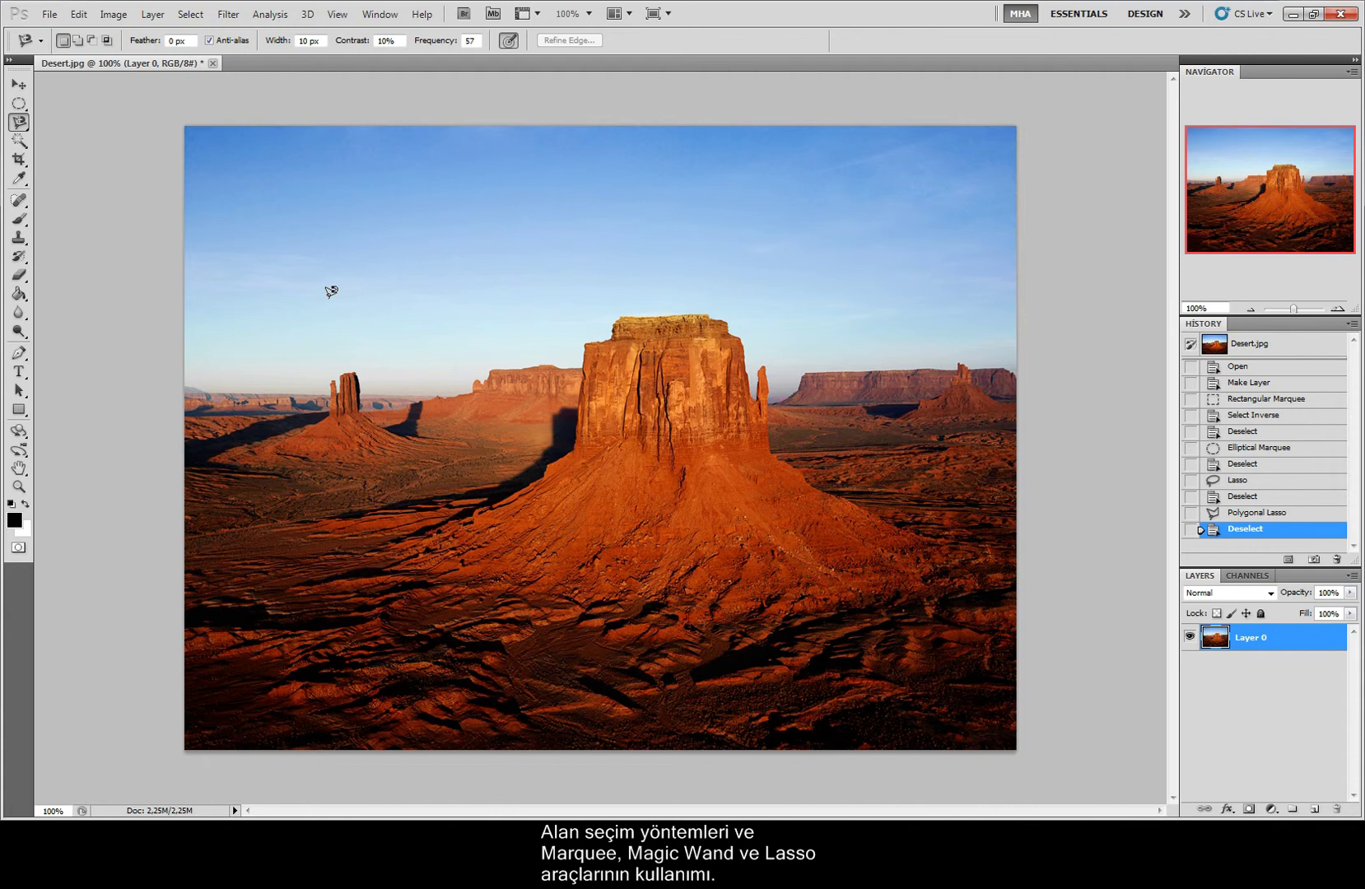
click(572, 445)
click(572, 438)
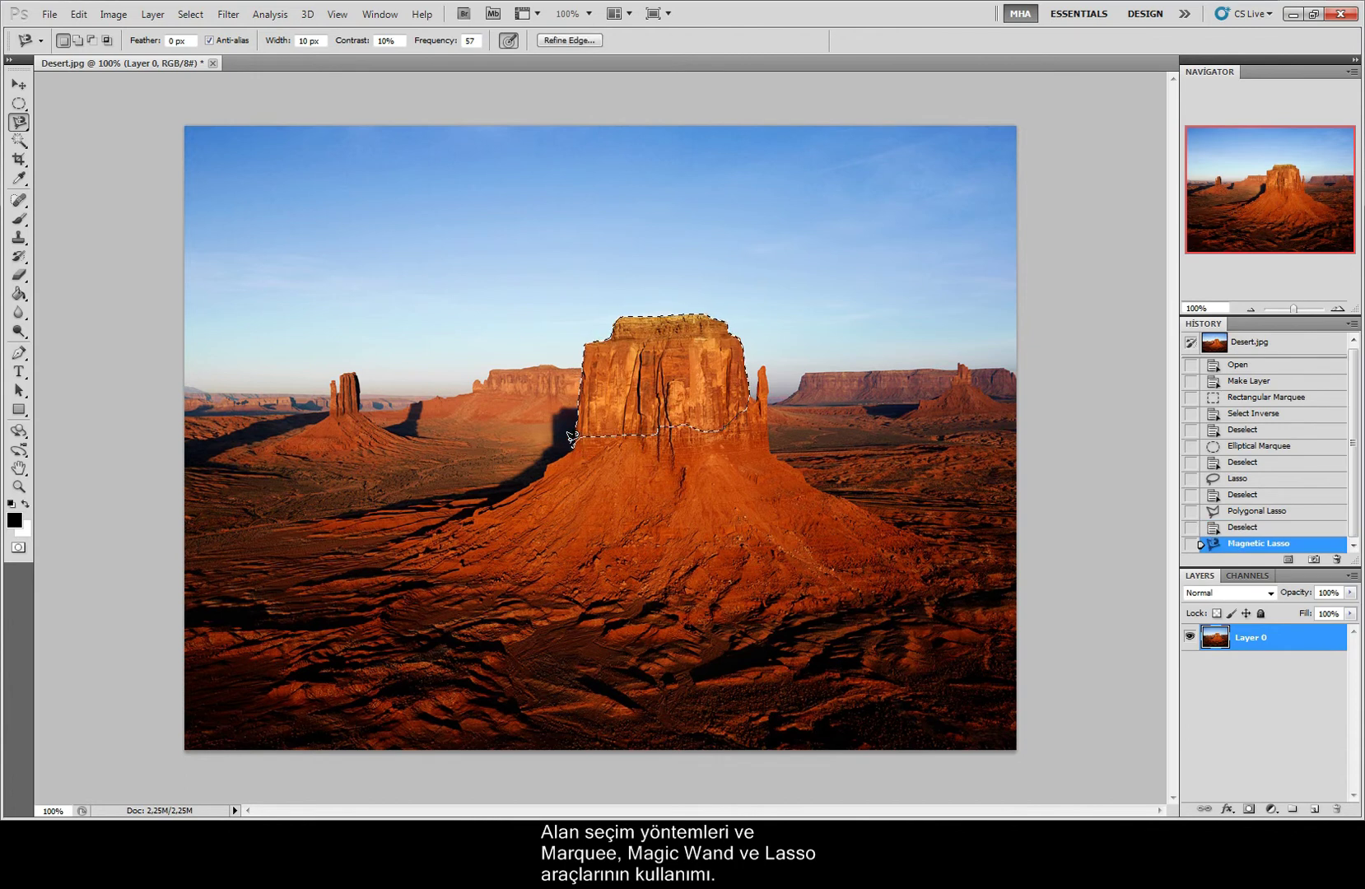
key(ctrl+d)
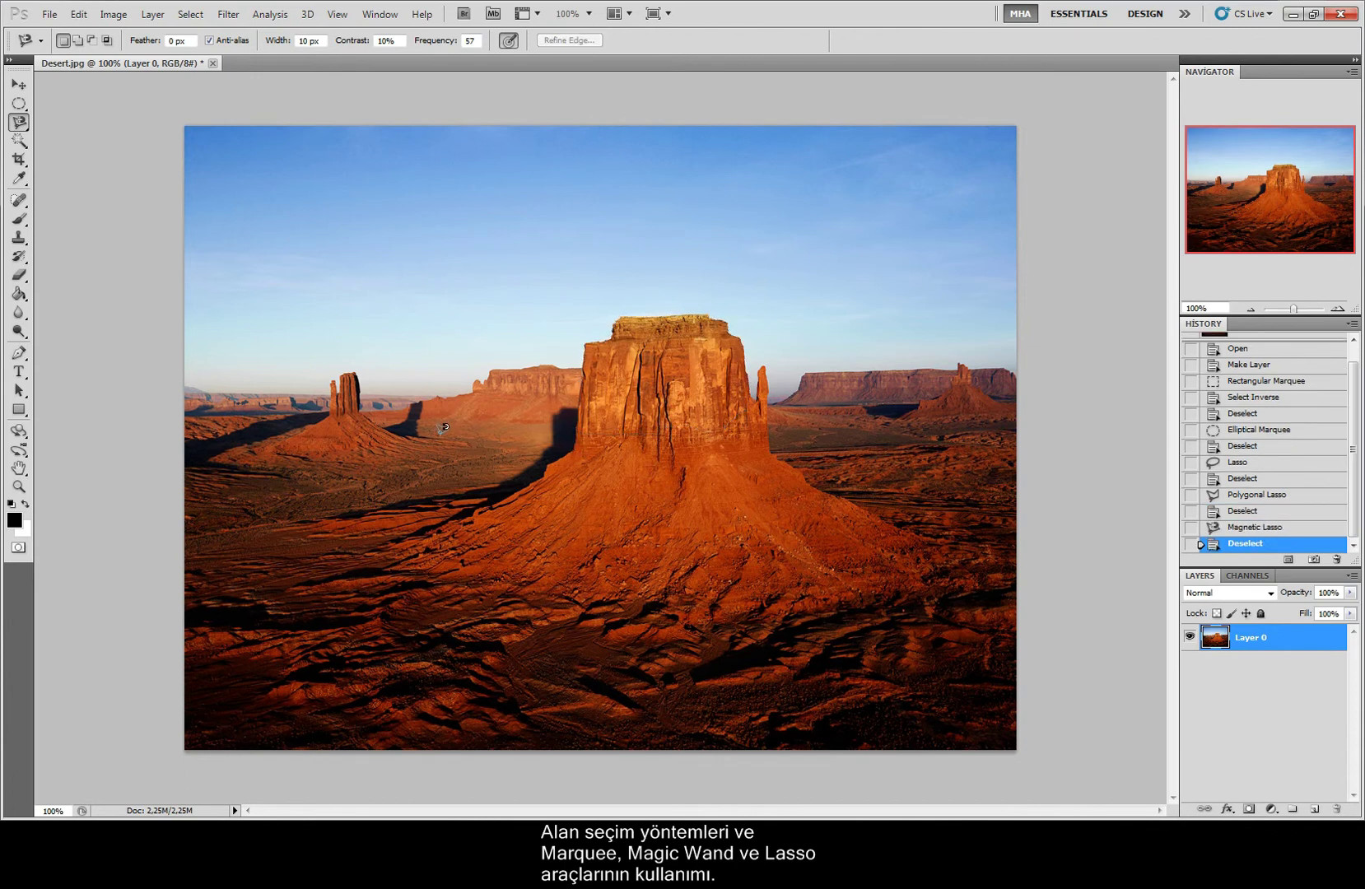
Step: Brush a Quick Selection across the whole sky down to the horizon, then clear it
right_click(19, 140)
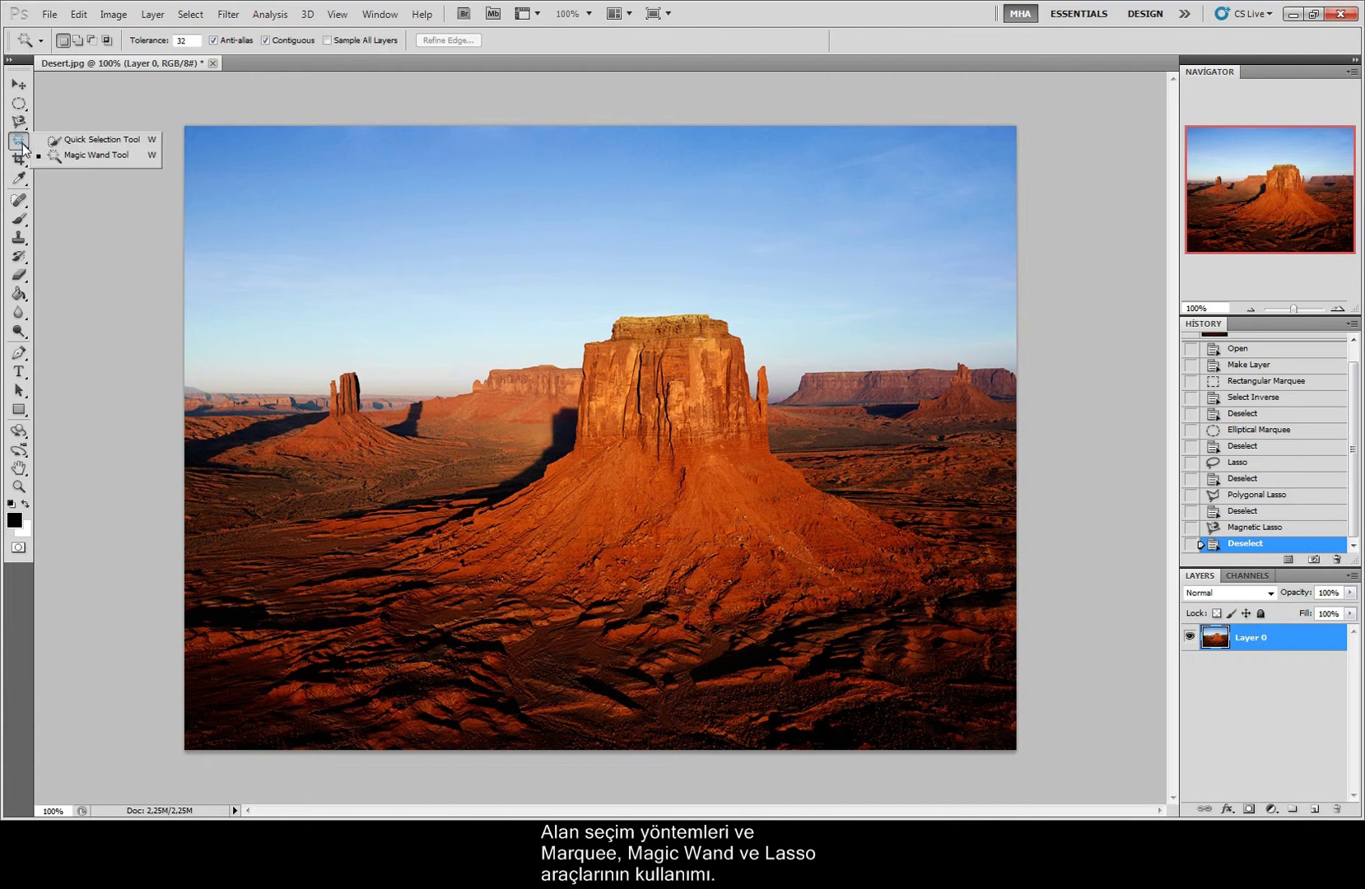
click(58, 144)
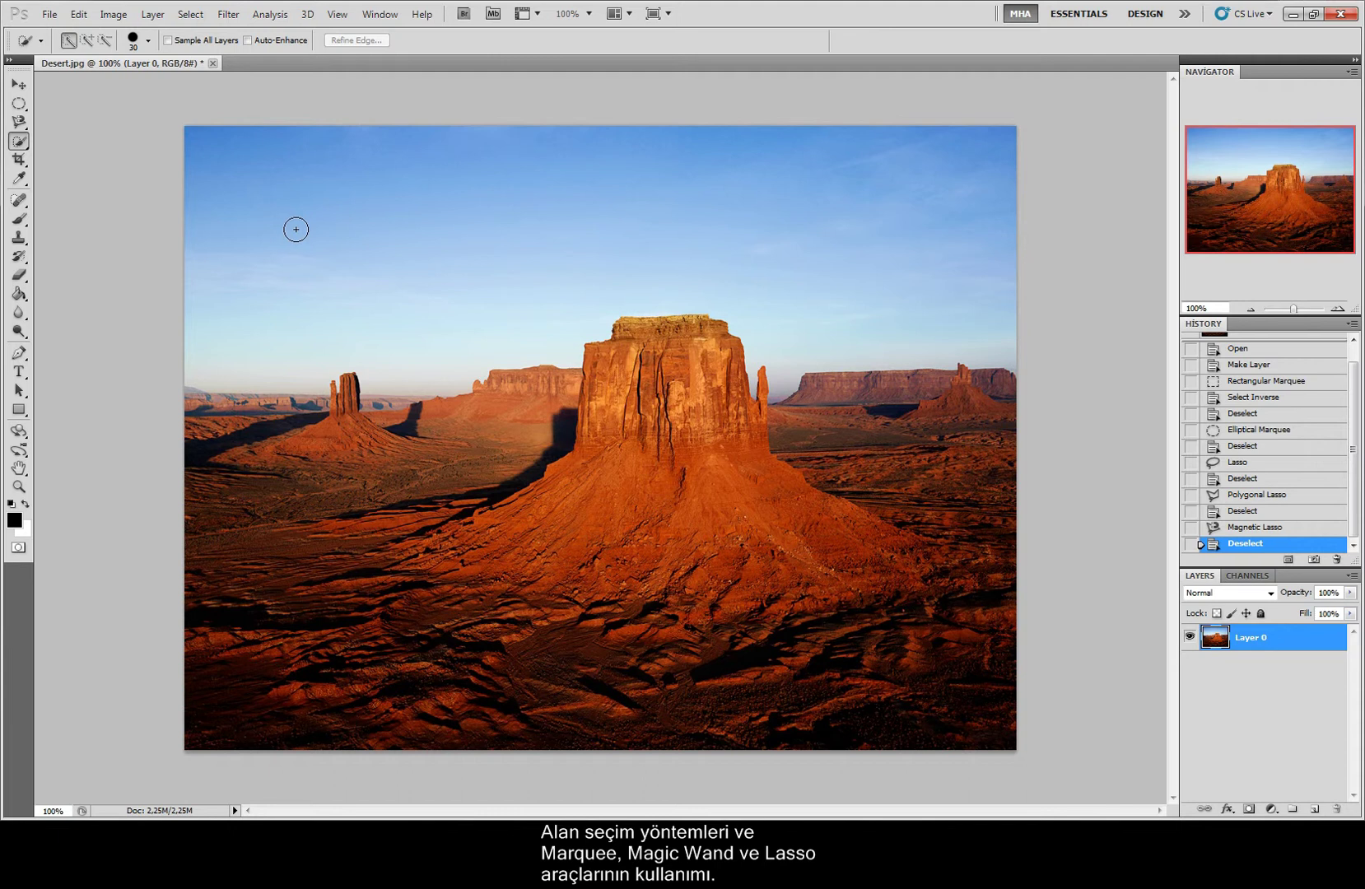
click(297, 206)
drag(296, 206, 515, 224)
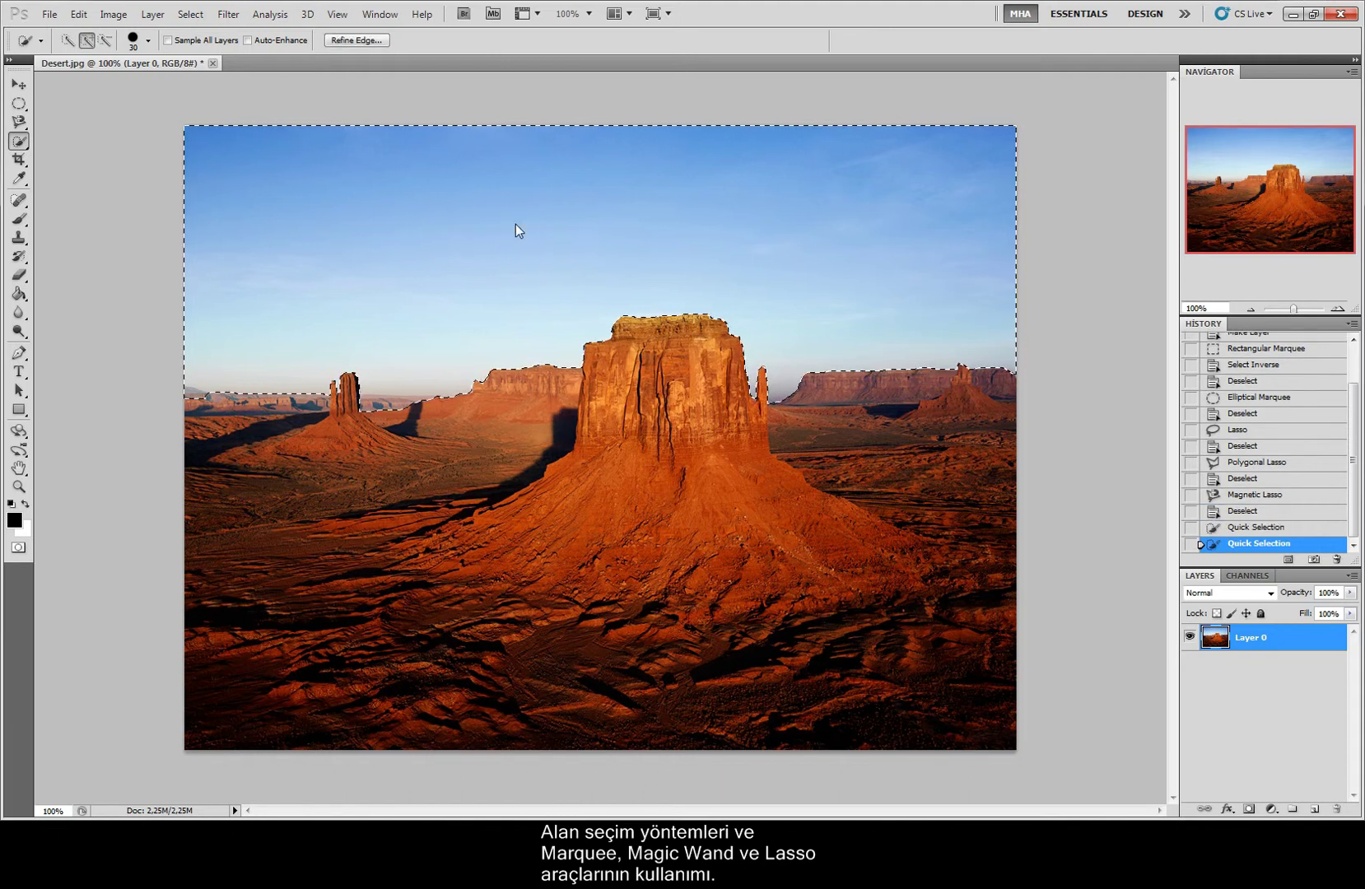
key(ctrl+d)
right_click(18, 141)
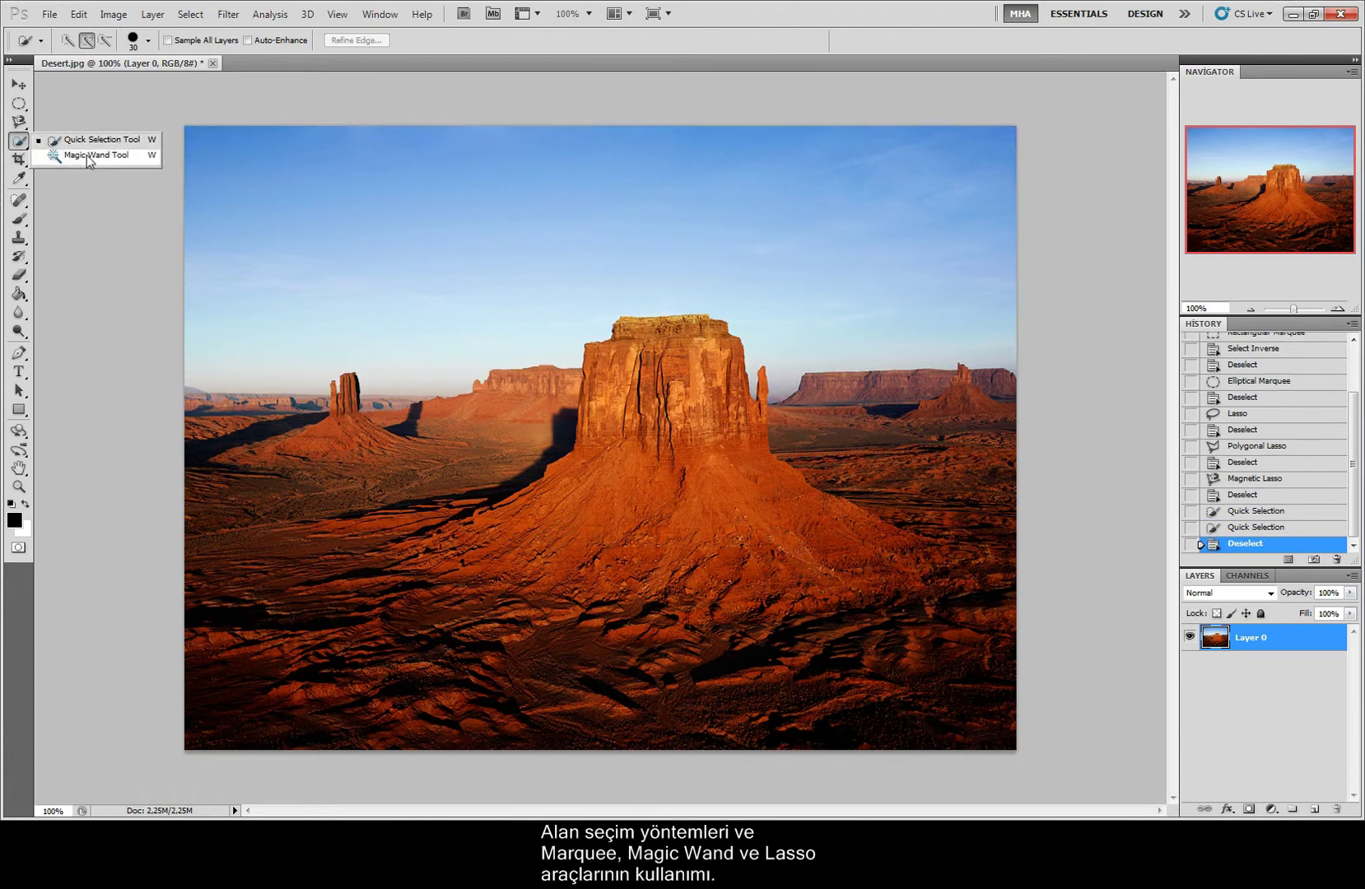
Step: Magic Wand the upper sky, then add the top-left, left and both horizon sky areas
click(89, 156)
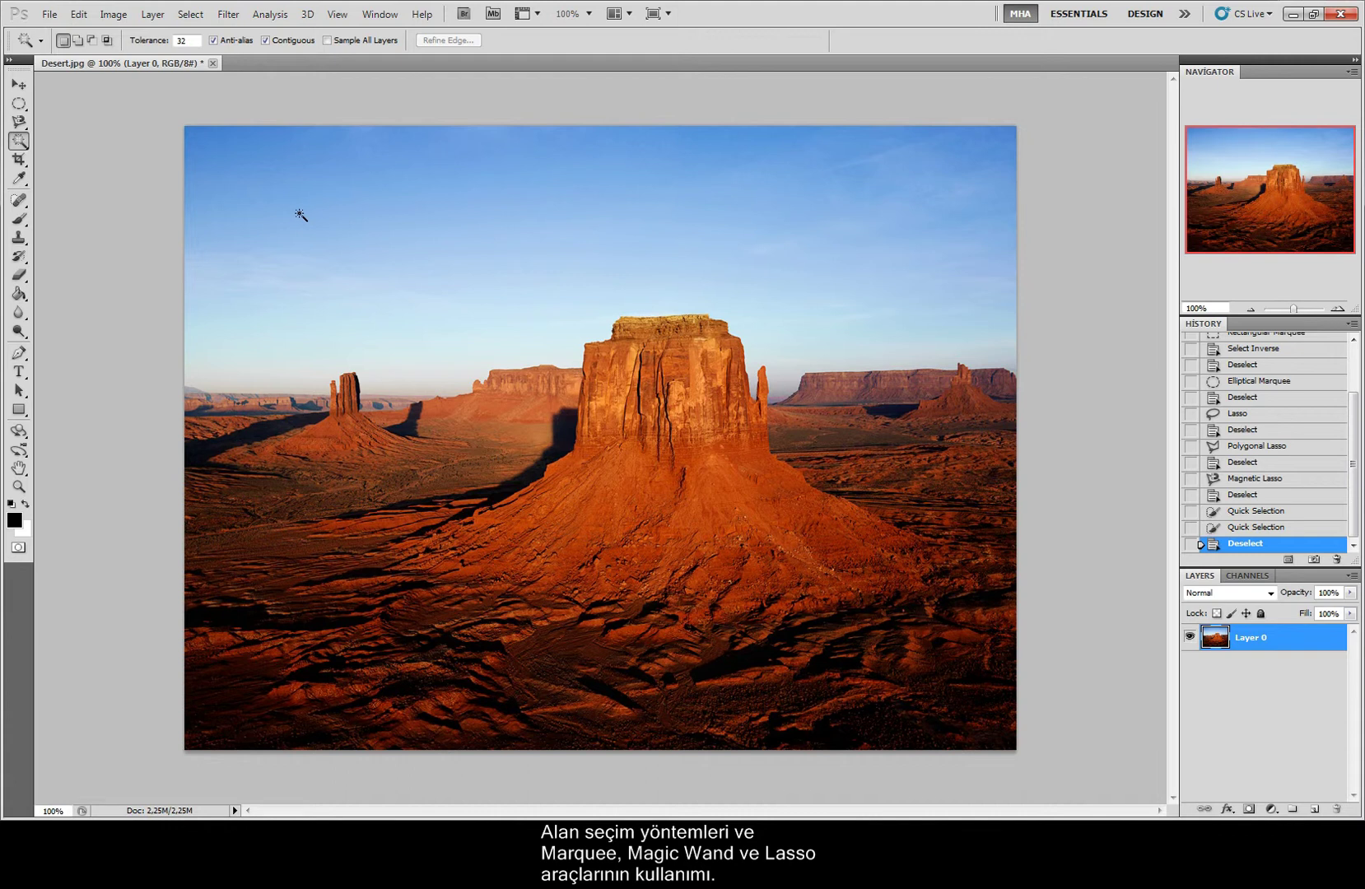
click(486, 153)
click(467, 224)
shift+click(218, 140)
shift+click(302, 304)
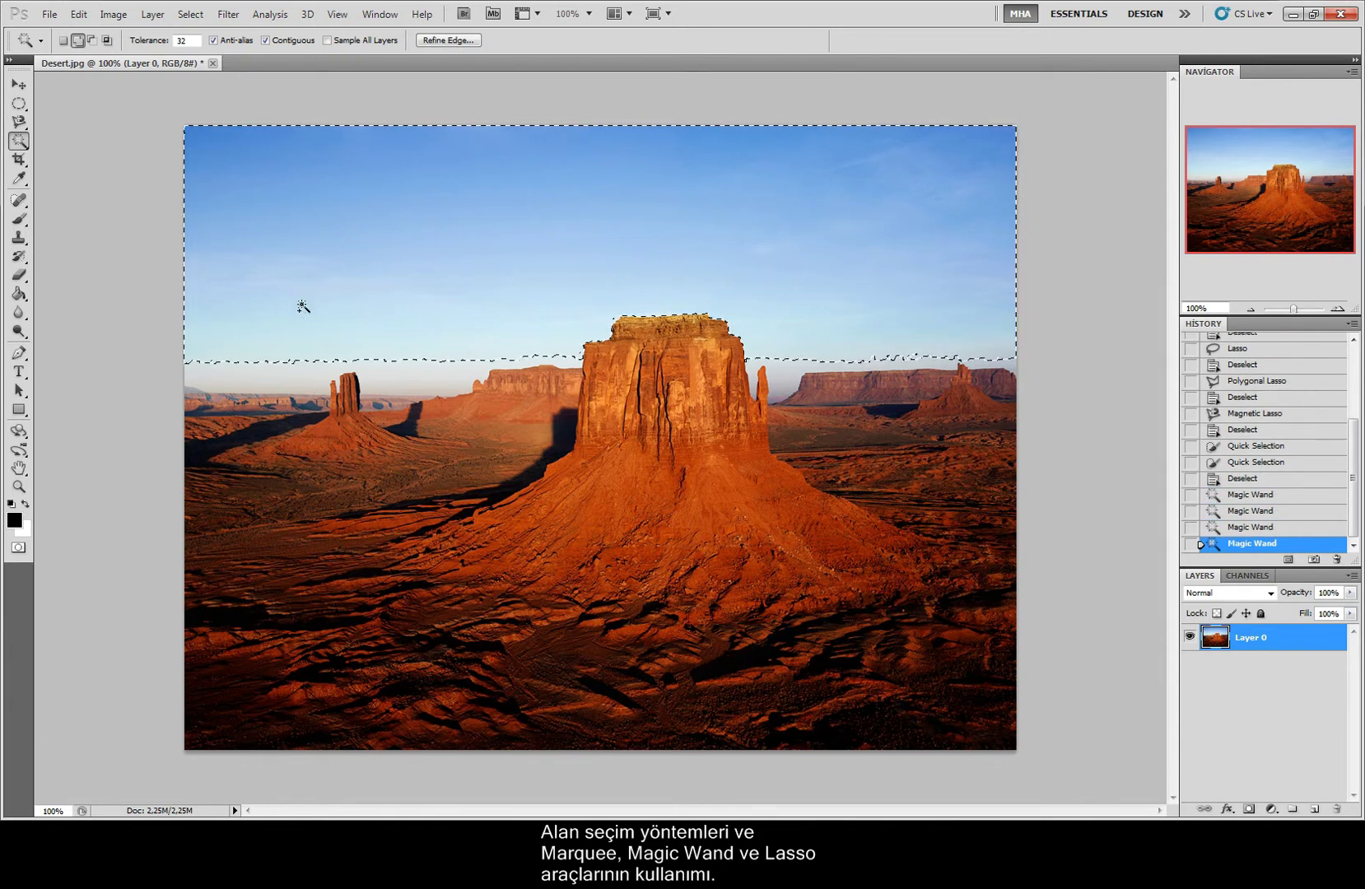
click(375, 371)
shift+click(774, 375)
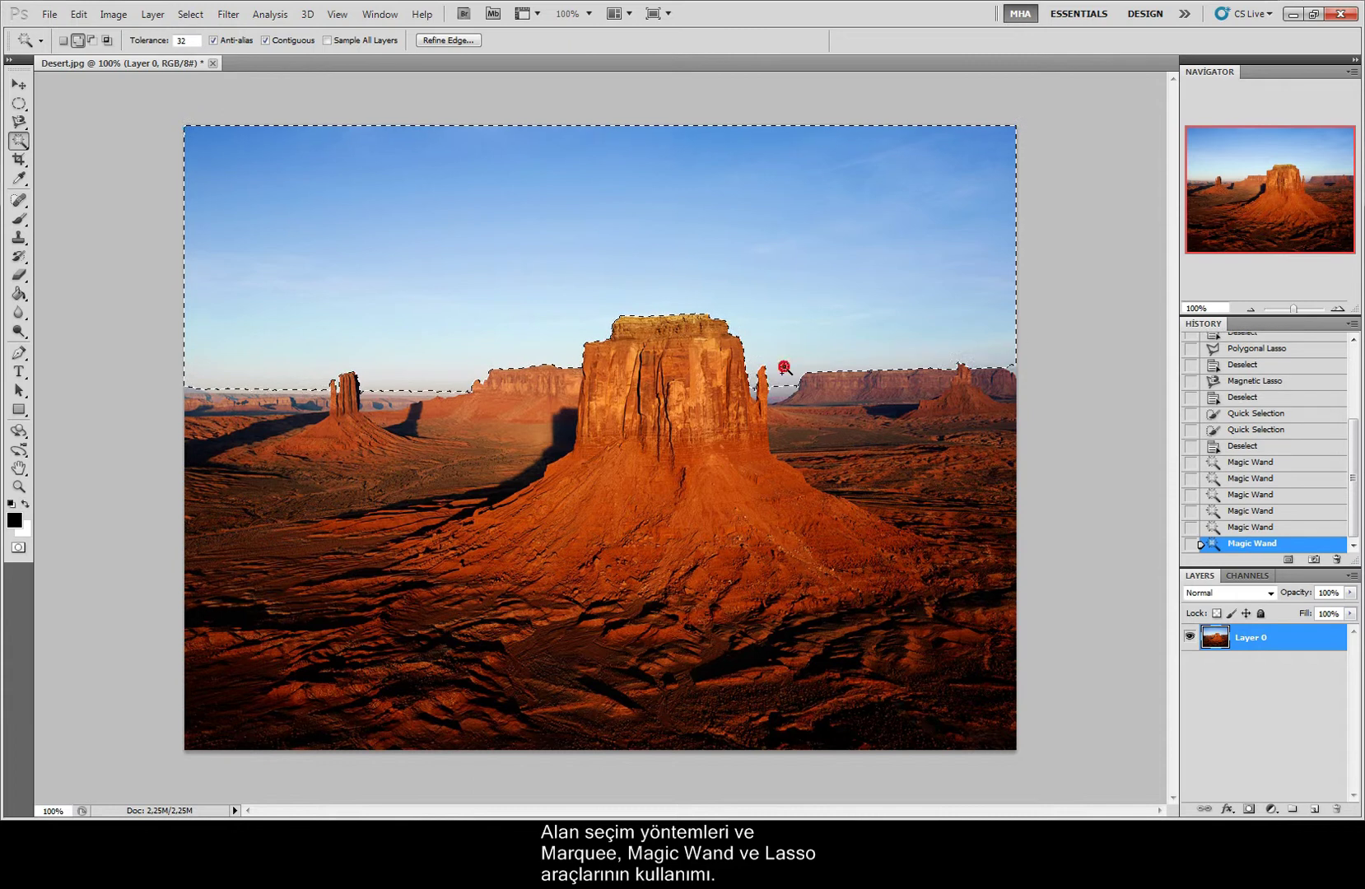